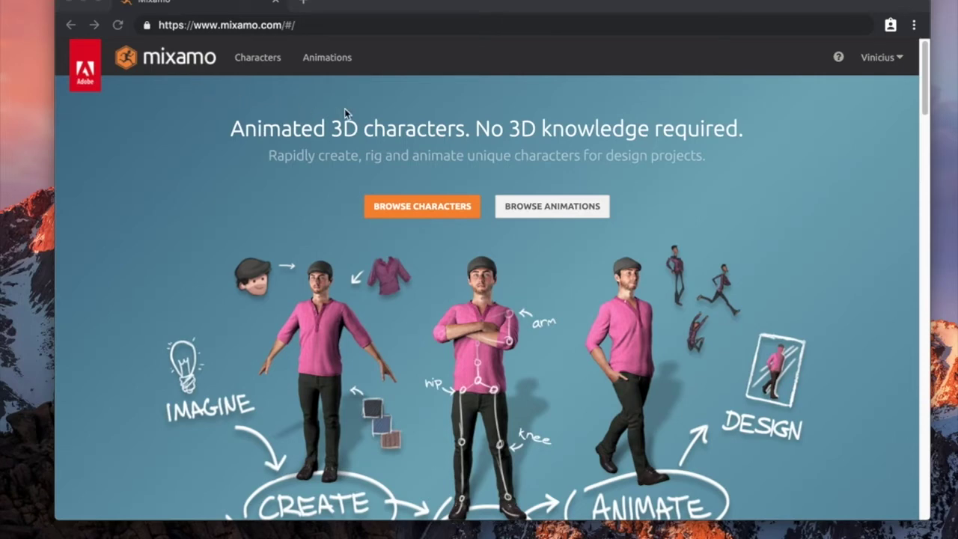
# - Browse the character library and use Maria W/Prop J J Ong as the new character
pyautogui.click(419, 208)
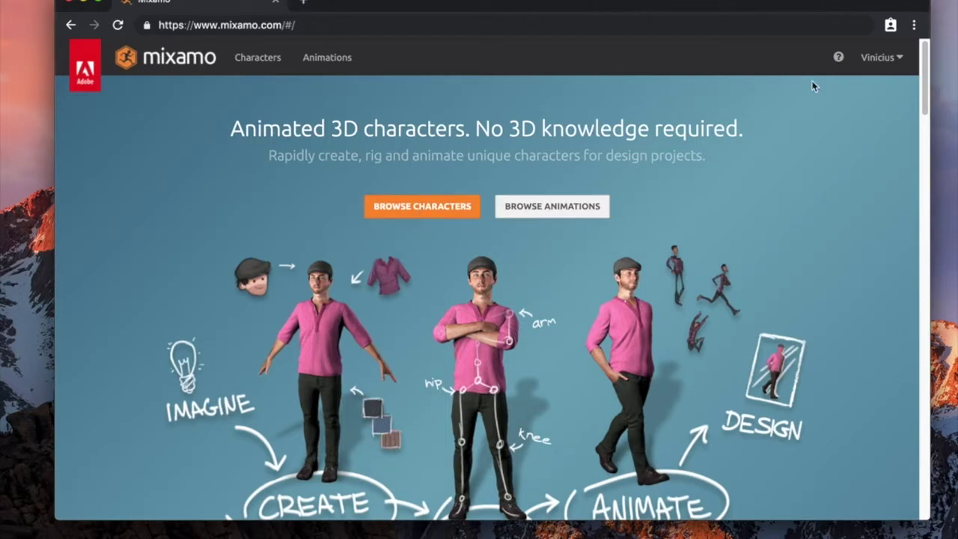
pyautogui.moveTo(838, 57)
pyautogui.click(446, 208)
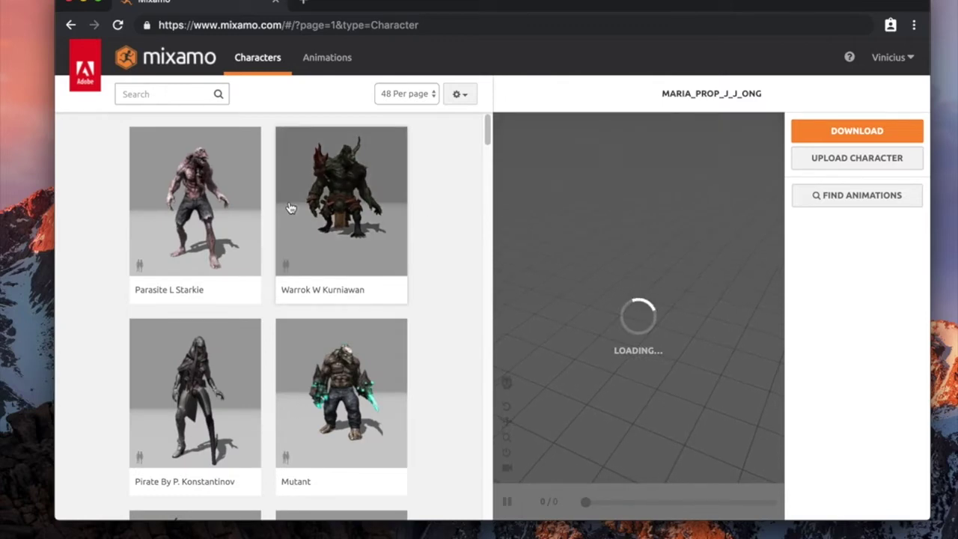
pyautogui.scroll(-1, 291, 208)
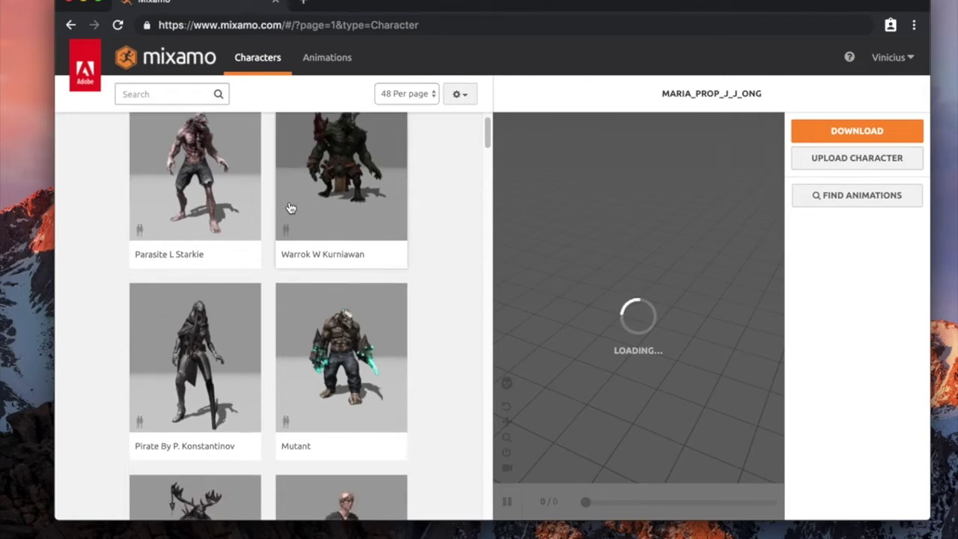
pyautogui.scroll(-5, 290, 208)
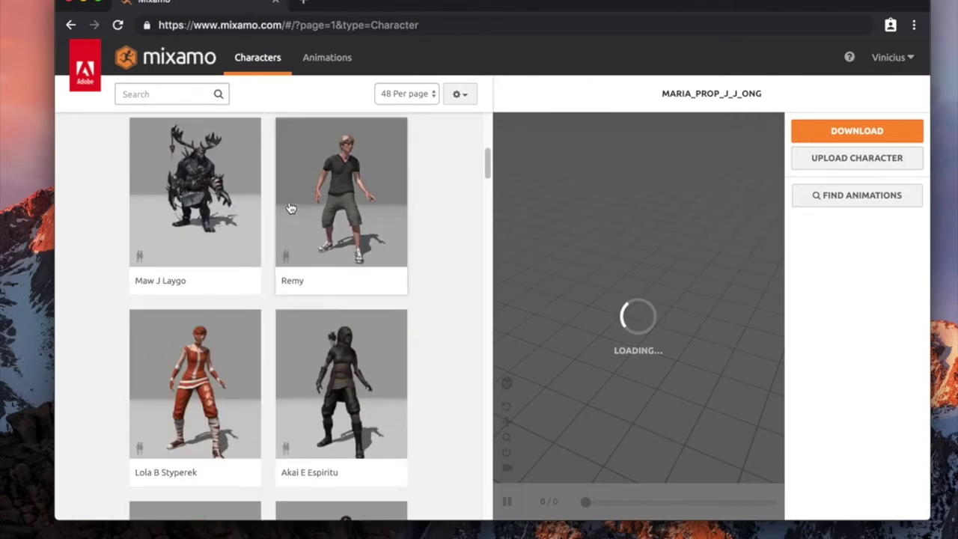
pyautogui.scroll(-6, 290, 208)
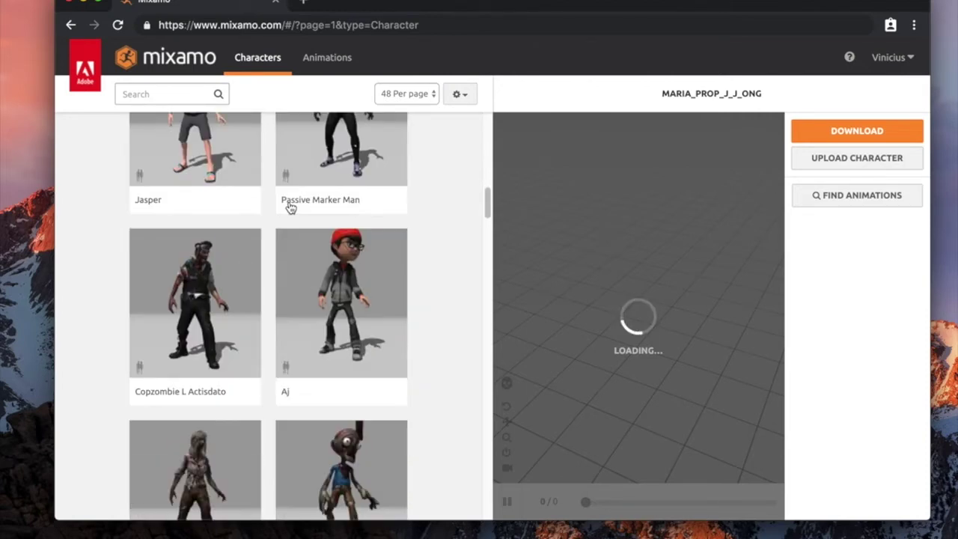
pyautogui.scroll(-6, 290, 208)
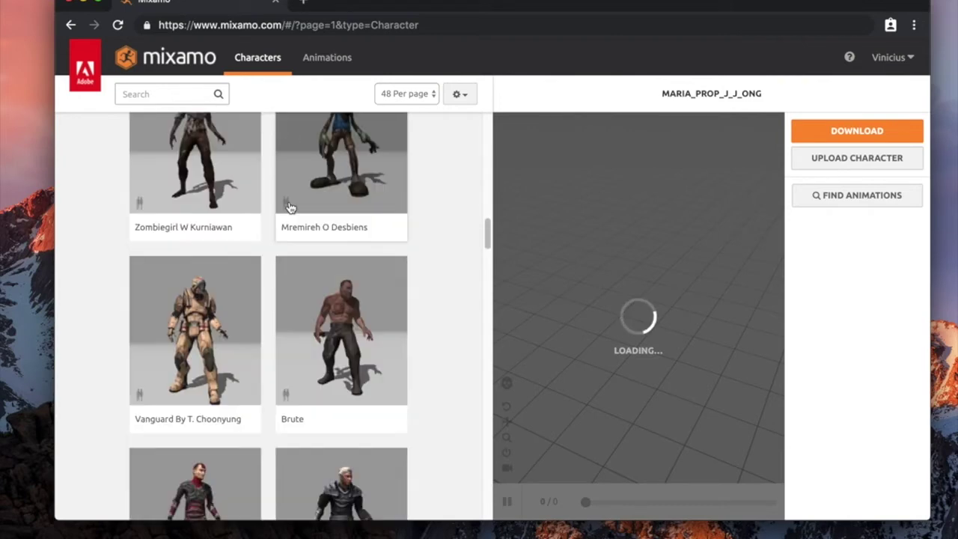
pyautogui.scroll(-6, 290, 208)
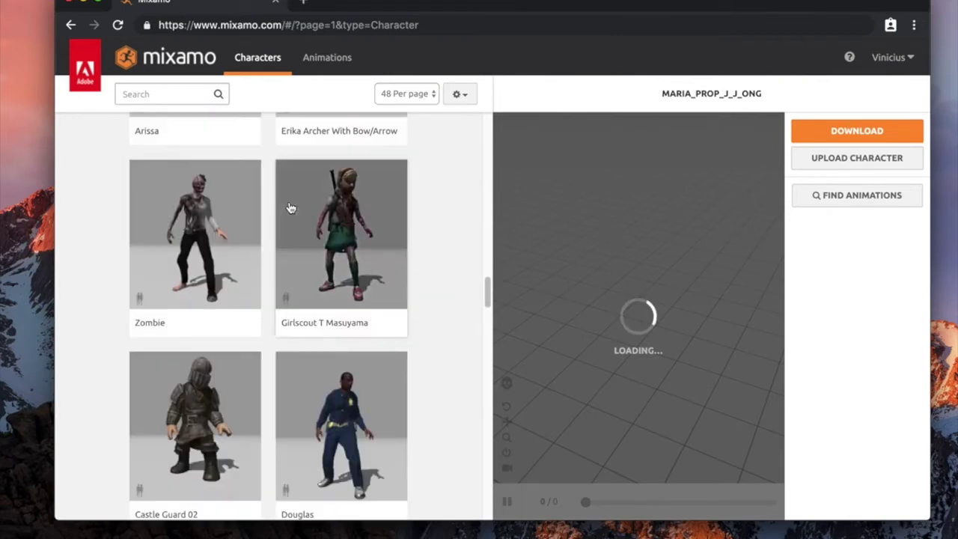
pyautogui.scroll(-5, 290, 208)
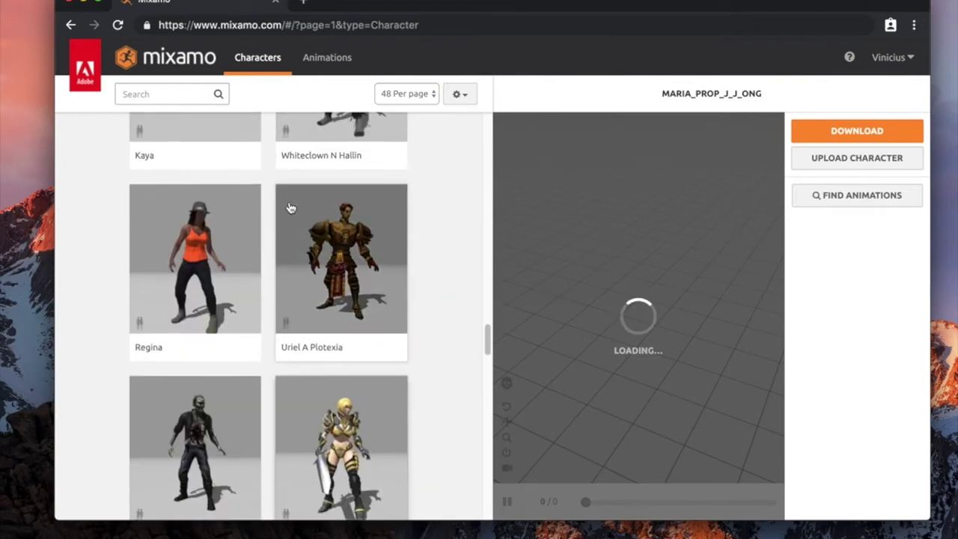
pyautogui.scroll(-1, 290, 208)
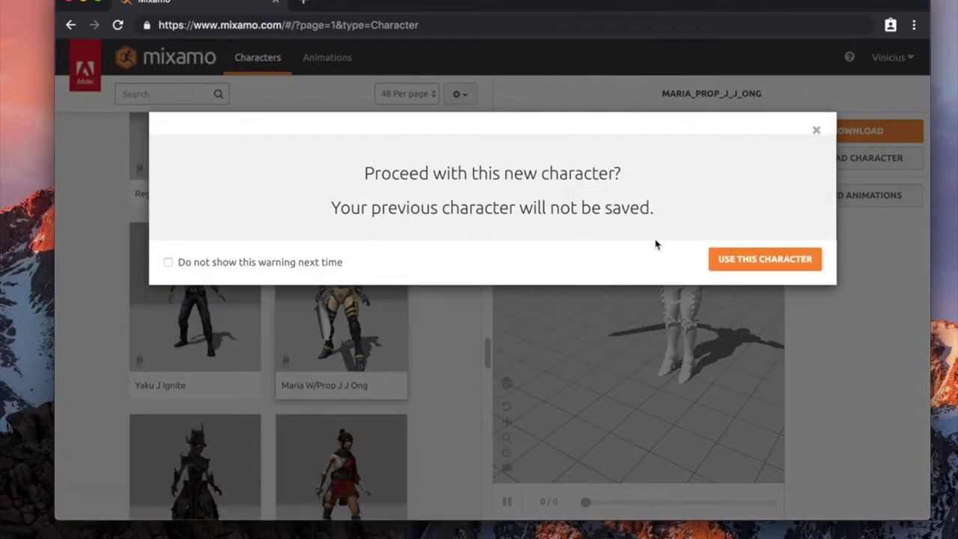
pyautogui.click(764, 258)
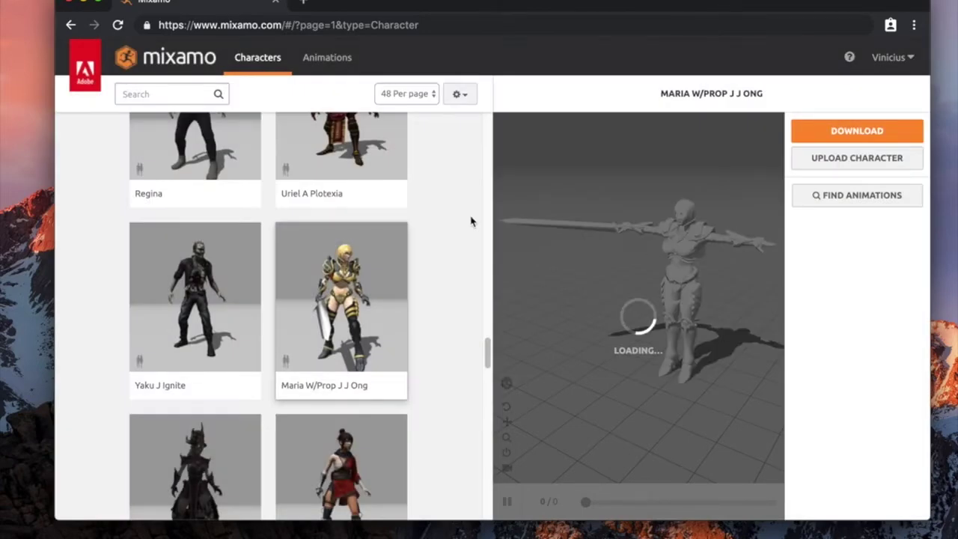
# - Open the animation library and look through its first page for a motion to apply to the character
pyautogui.click(331, 58)
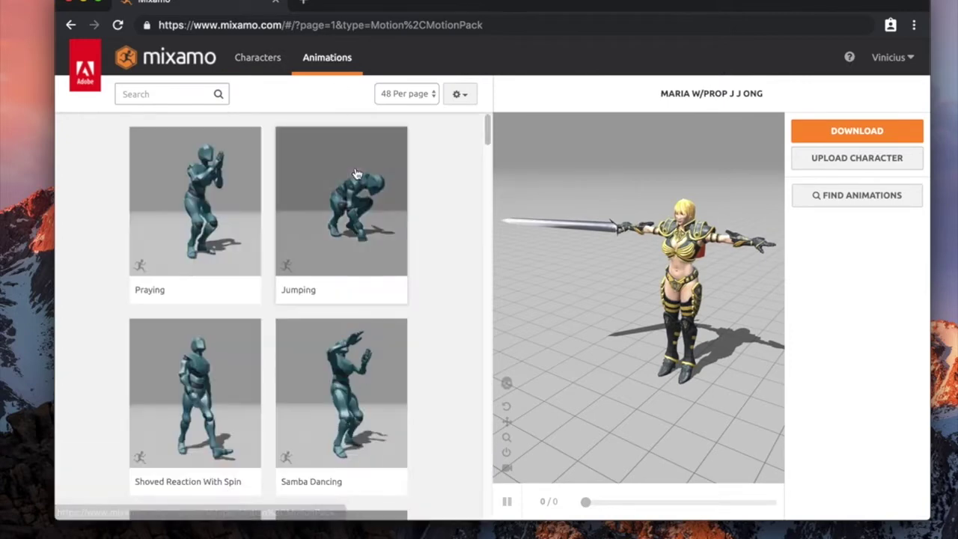
pyautogui.scroll(-2, 356, 237)
pyautogui.scroll(-10, 356, 237)
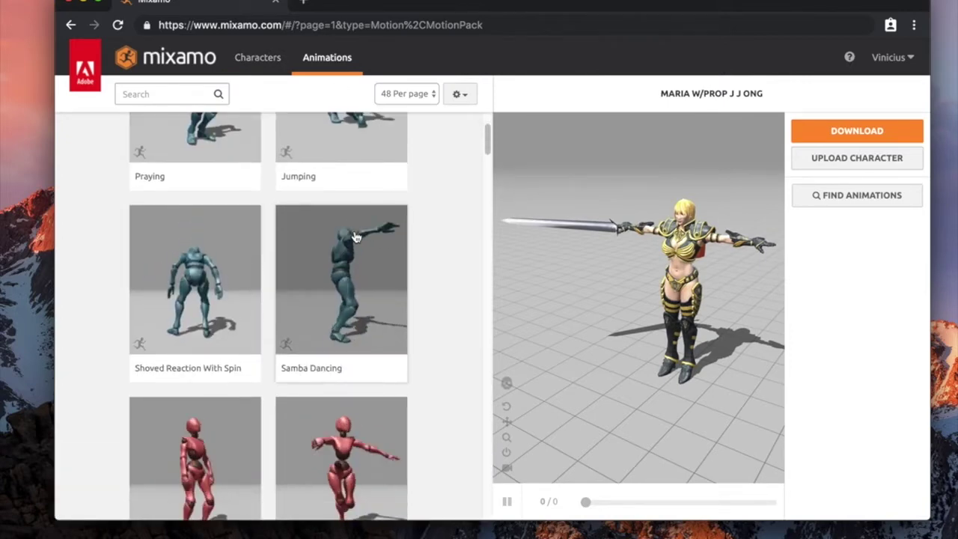
pyautogui.scroll(-6, 356, 238)
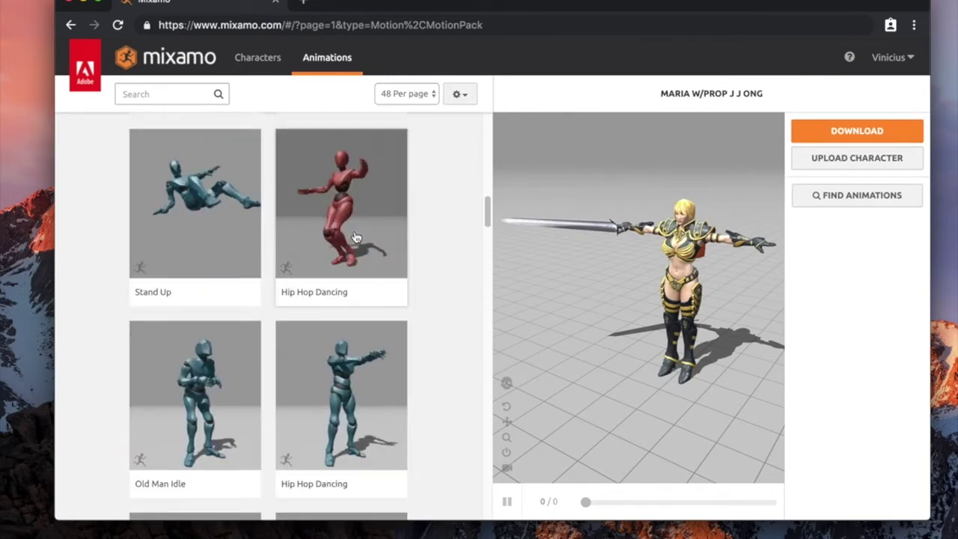
pyautogui.scroll(-5, 356, 237)
pyautogui.scroll(-7, 356, 237)
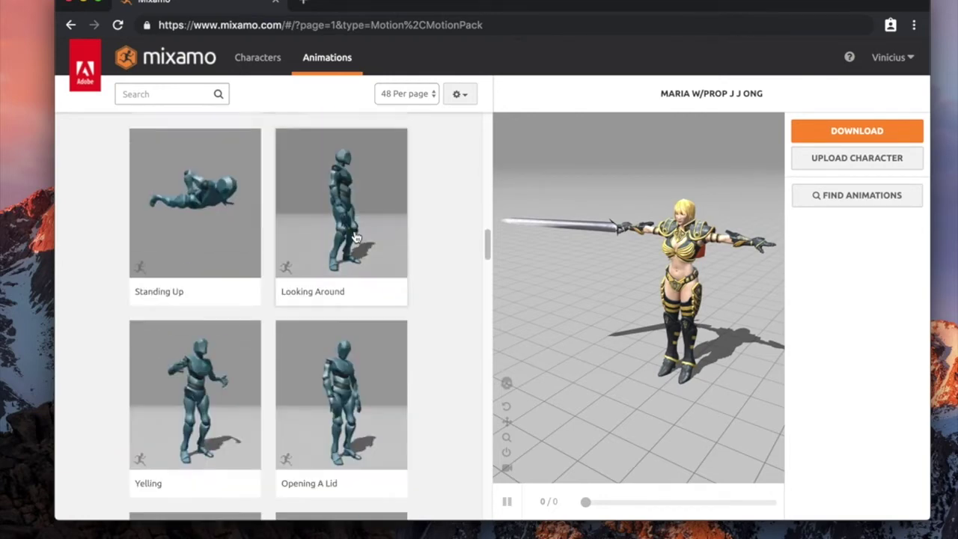
pyautogui.scroll(-8, 356, 237)
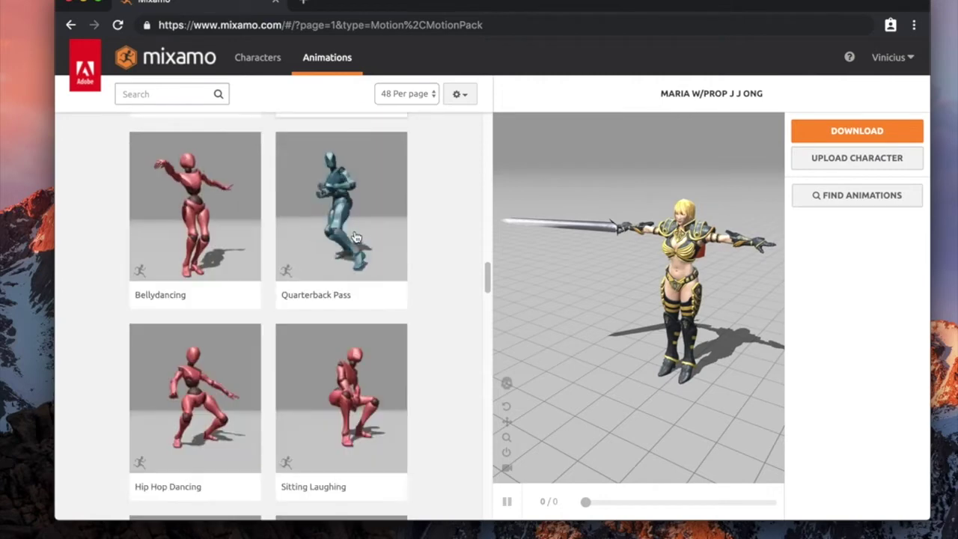
pyautogui.scroll(-3, 356, 237)
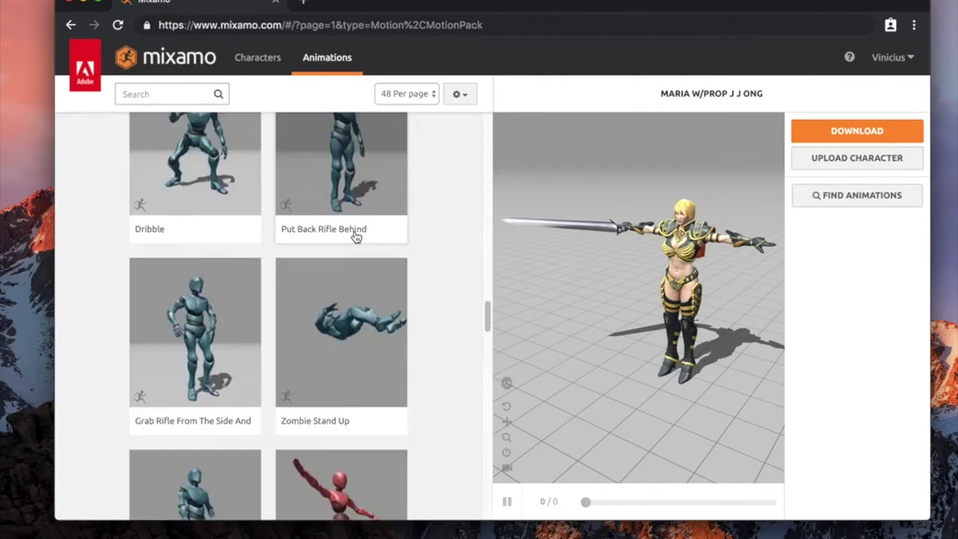
pyautogui.scroll(-3, 356, 237)
pyautogui.scroll(-9, 357, 237)
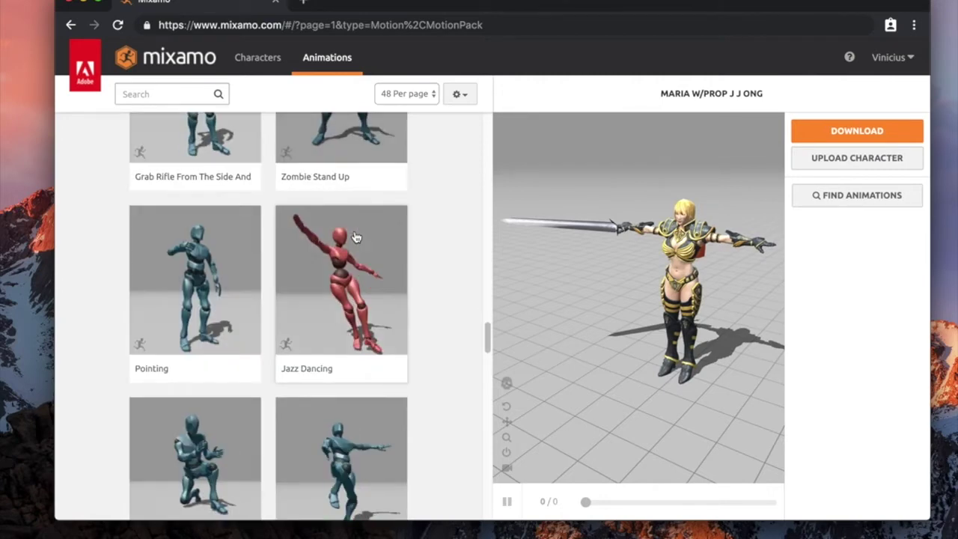
pyautogui.scroll(-9, 356, 237)
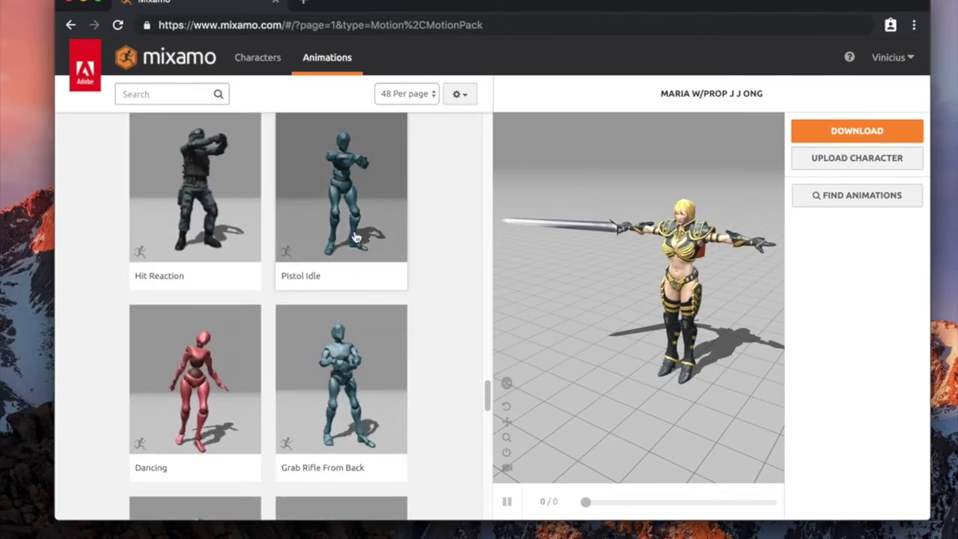
pyautogui.scroll(-12, 356, 237)
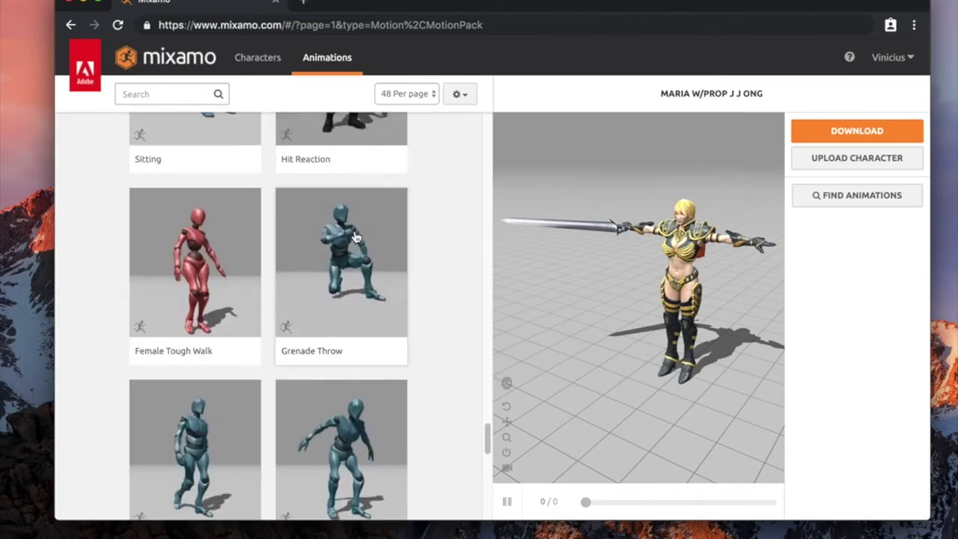
pyautogui.scroll(-9, 356, 237)
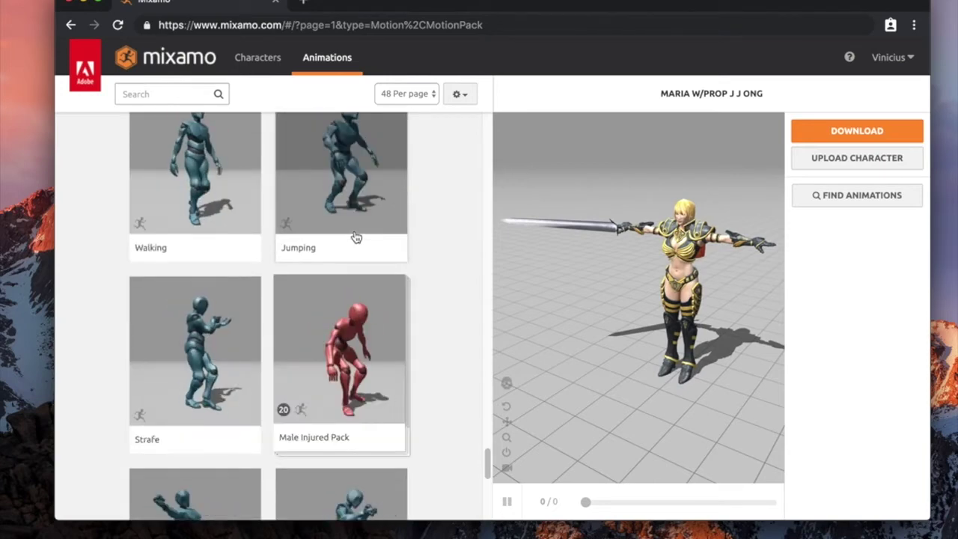
pyautogui.scroll(-7, 356, 237)
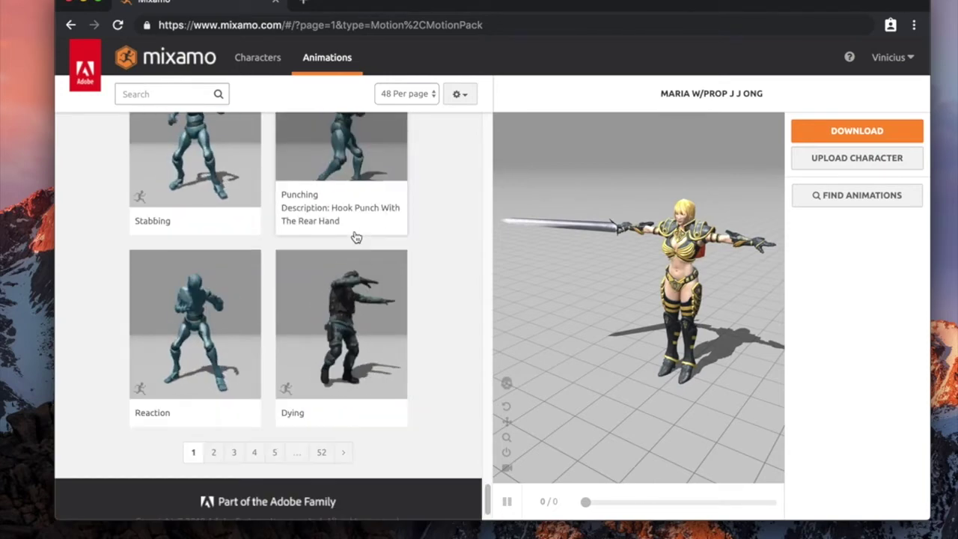
# - Go to page 2 of the animation library and apply the Injured Walking animation to the character
pyautogui.click(215, 453)
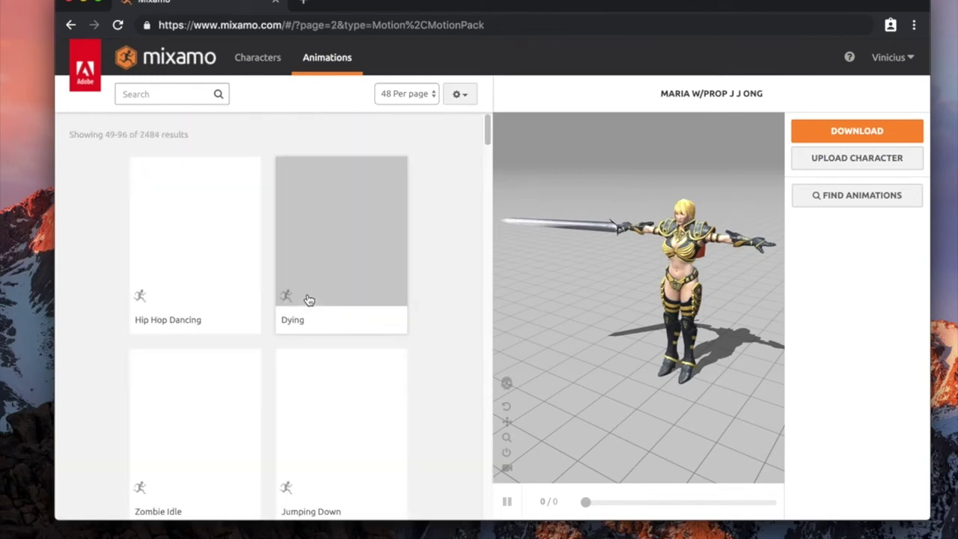
pyautogui.scroll(-3, 310, 292)
pyautogui.scroll(-3, 309, 280)
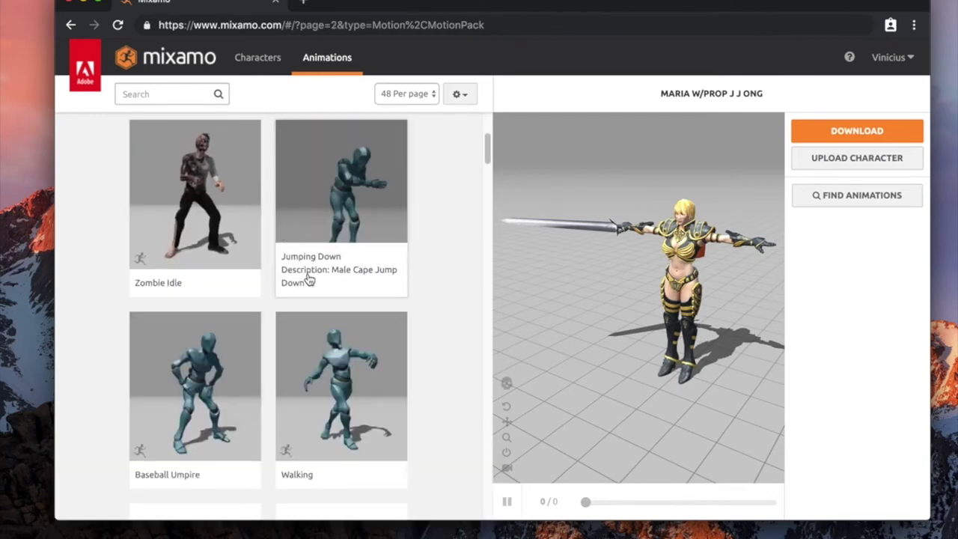
pyautogui.scroll(-3, 310, 279)
pyautogui.scroll(-5, 310, 280)
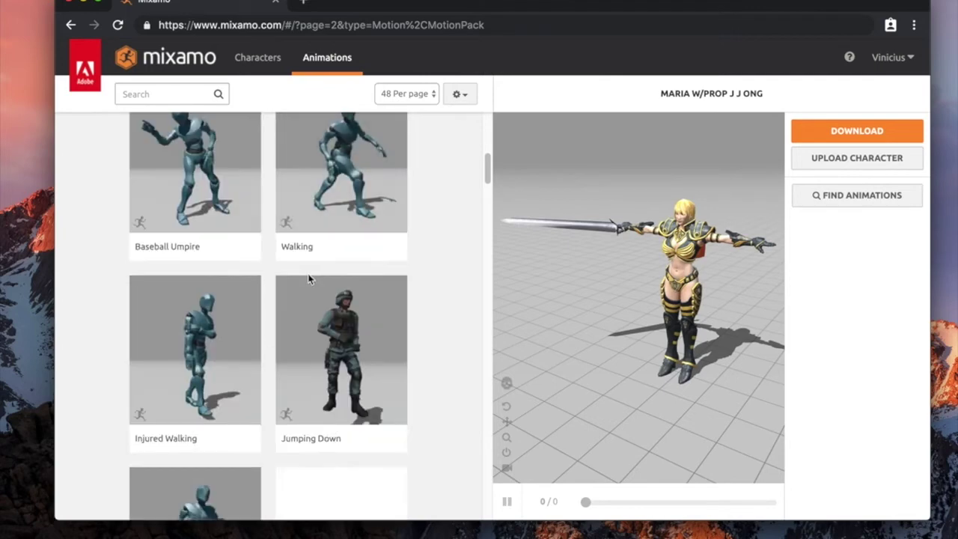
pyautogui.scroll(-5, 309, 280)
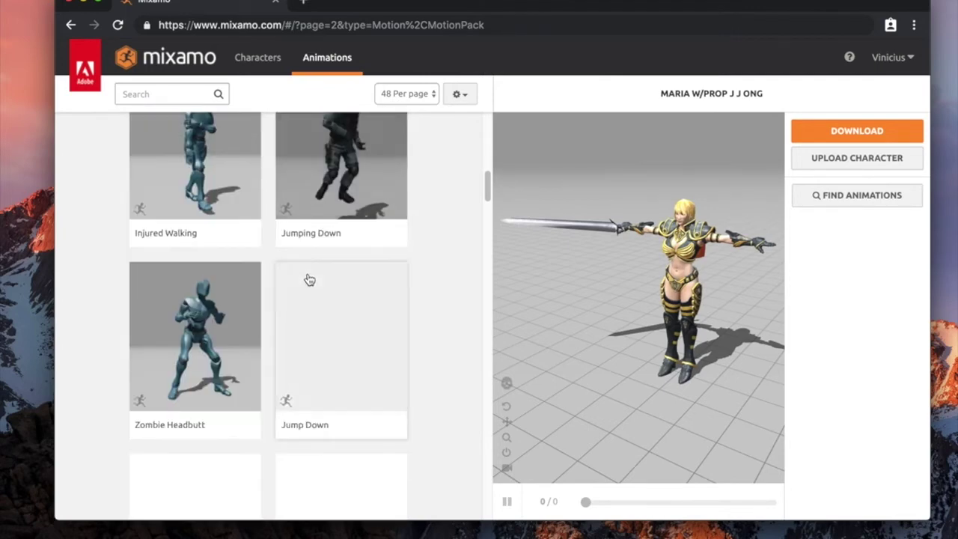
pyautogui.scroll(4, 309, 278)
pyautogui.scroll(1, 267, 262)
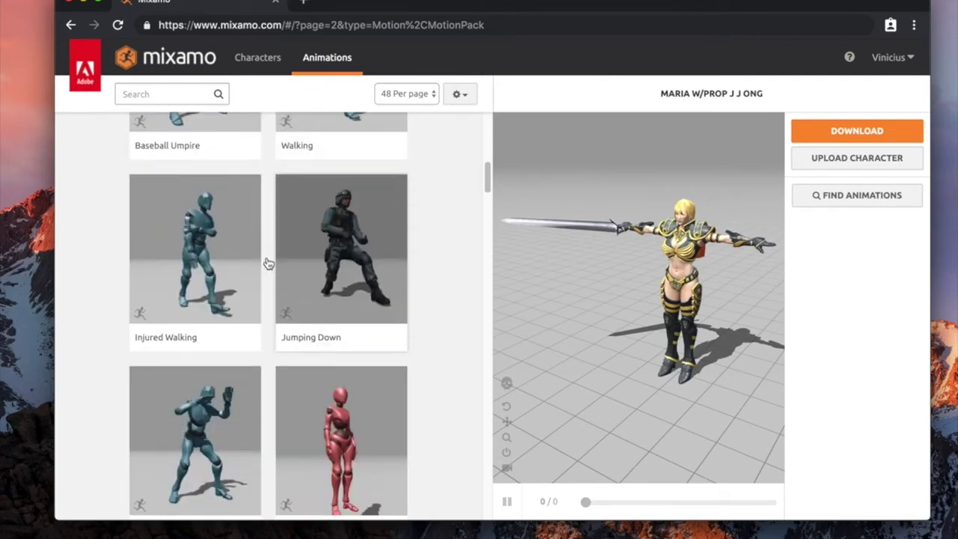
pyautogui.click(201, 234)
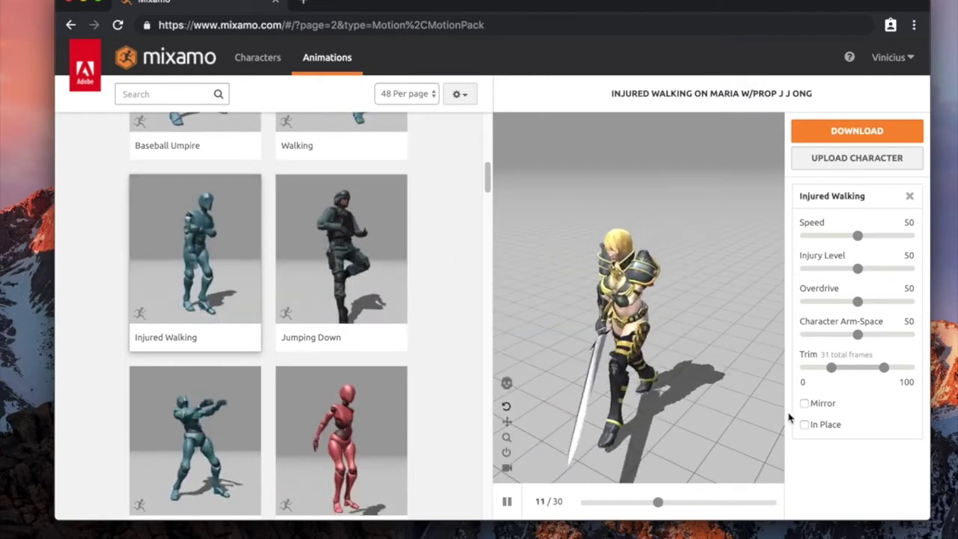
# - Make the Injured Walking animation play in place and check the motion in the preview
pyautogui.click(804, 424)
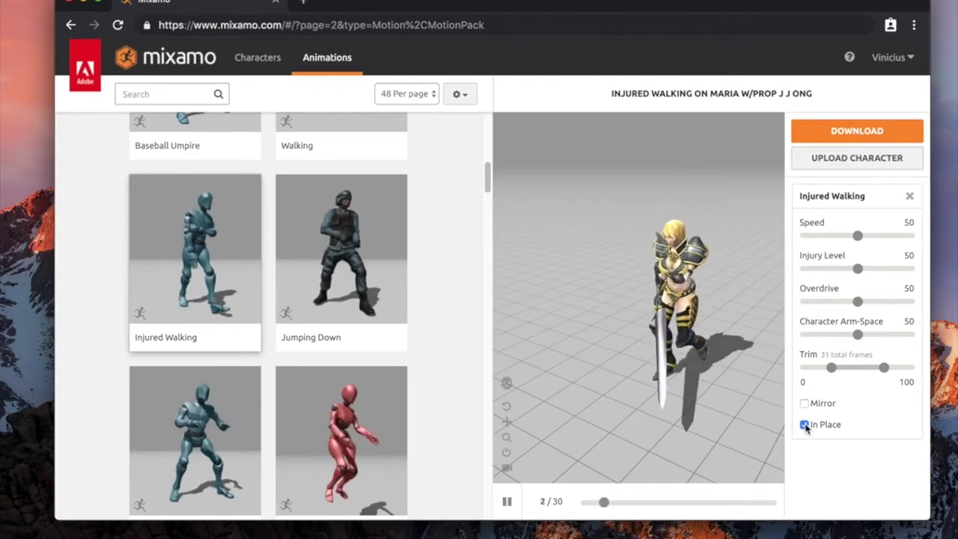
pyautogui.moveTo(568, 378)
pyautogui.mouseDown(button='right')
pyautogui.moveTo(634, 340)
pyautogui.moveTo(585, 376)
pyautogui.mouseUp(button='right')
pyautogui.moveTo(697, 322); pyautogui.dragTo(712, 306)
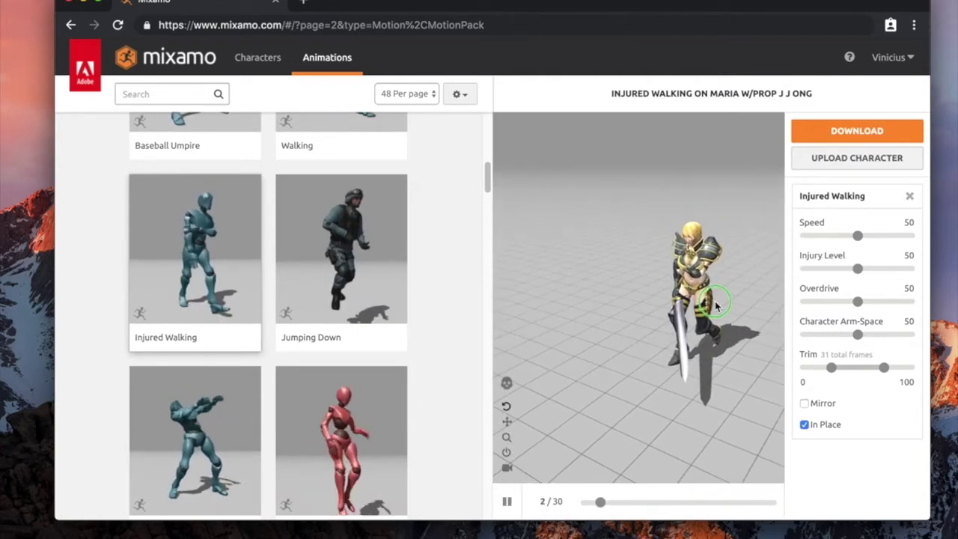
# - Open the download settings for the animated character and set keyframe reduction to uniform and frames per second to 24
pyautogui.click(831, 135)
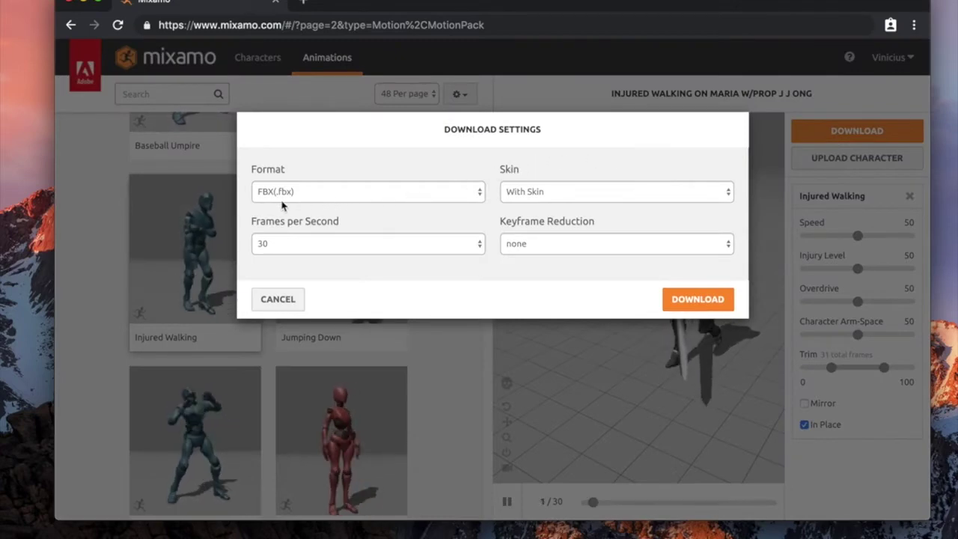
pyautogui.click(519, 244)
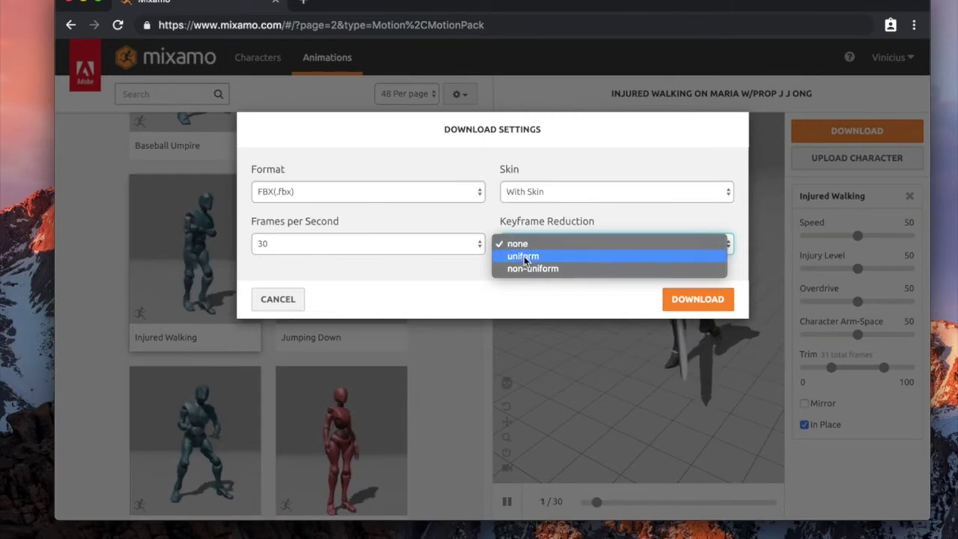
pyautogui.click(523, 255)
pyautogui.click(472, 247)
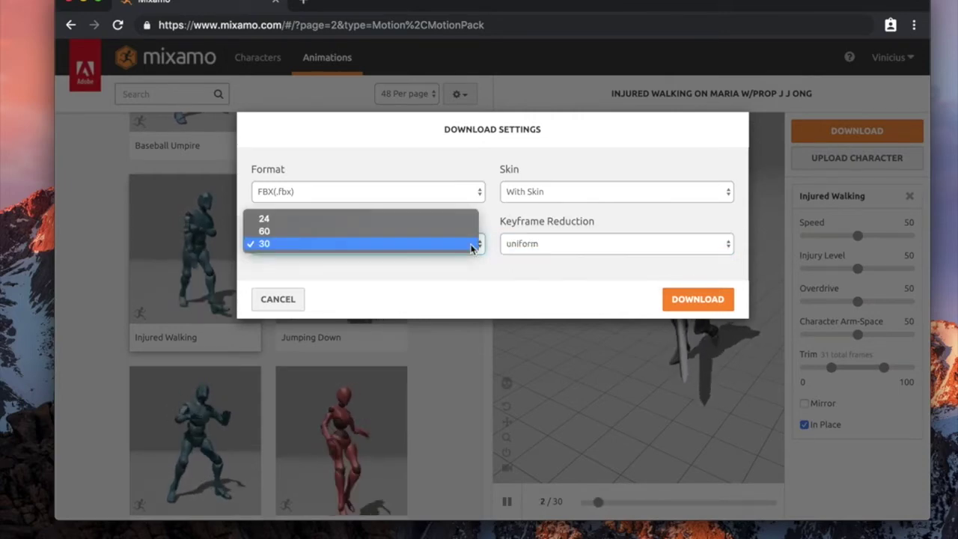
pyautogui.click(444, 221)
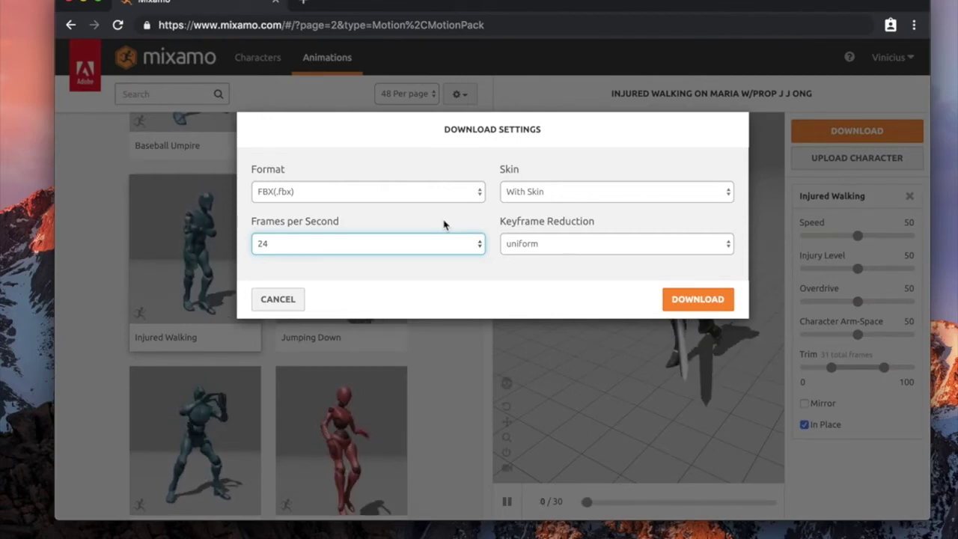
pyautogui.click(442, 246)
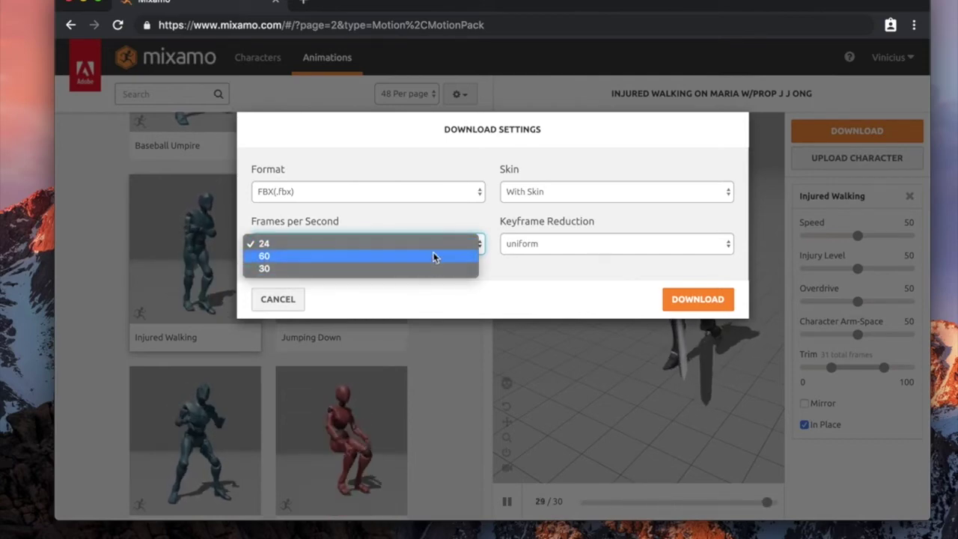
pyautogui.click(448, 221)
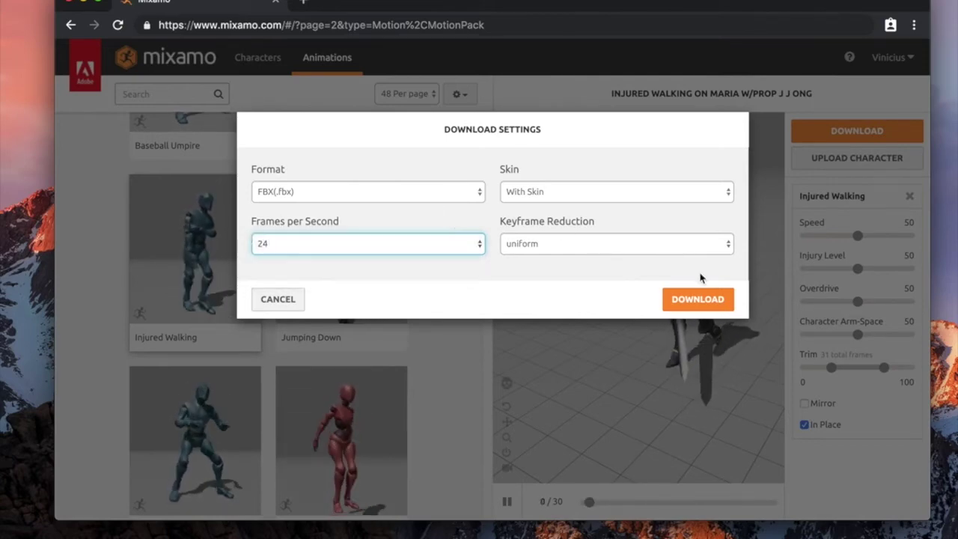
# - Download the animated character as FBX with skin, at 24 frames per second with uniform keyframe reduction
pyautogui.click(696, 299)
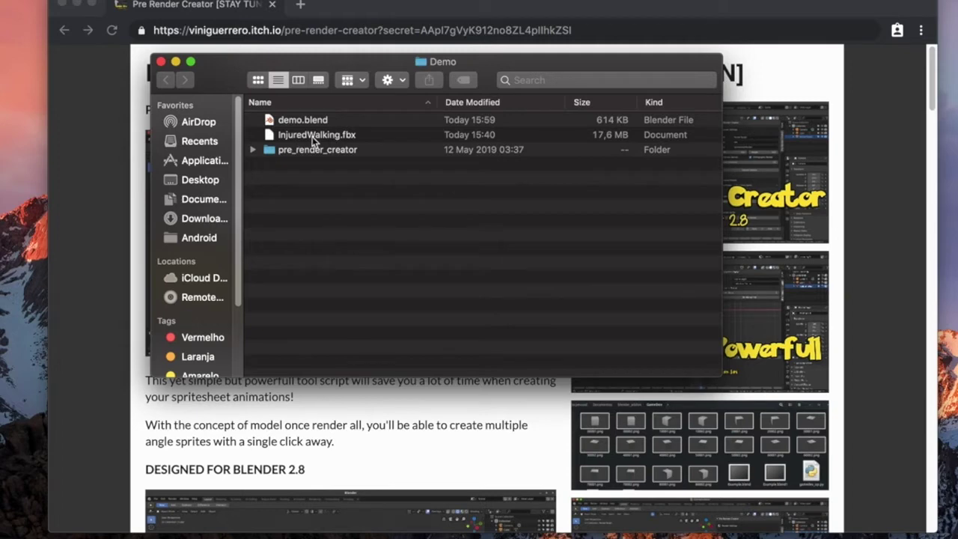
# - Look through the contents of the pre_render_creator folder and its Example subfolder, and close the Demo folder window
pyautogui.click(253, 151)
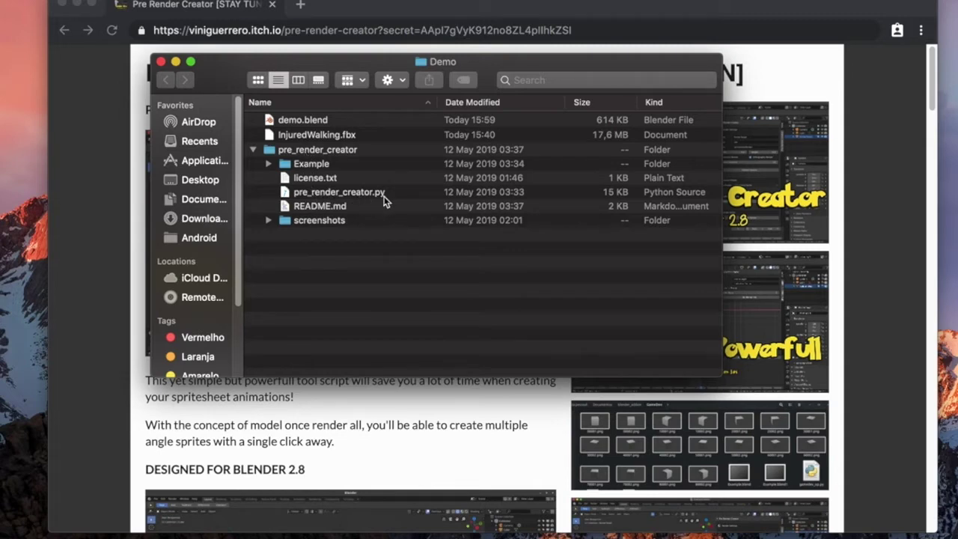
pyautogui.click(267, 163)
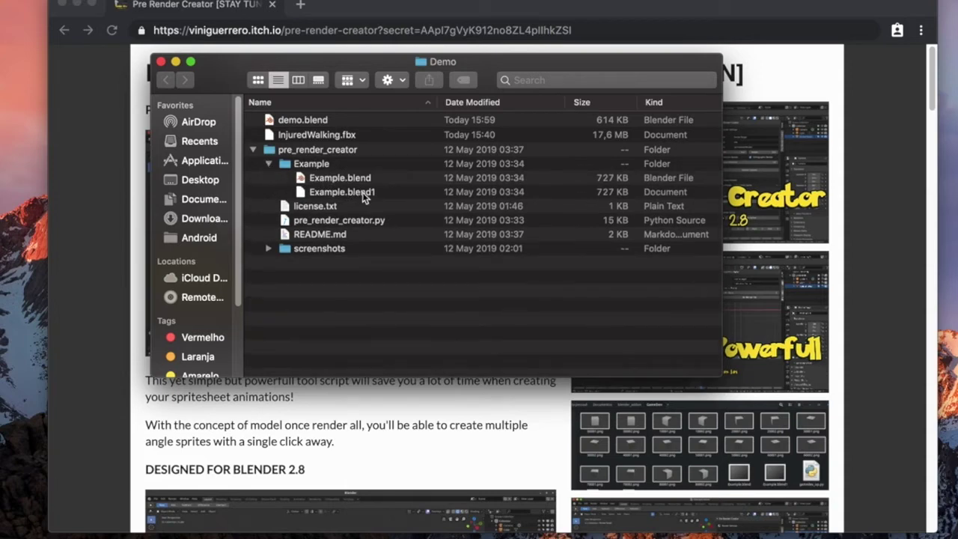
pyautogui.click(269, 164)
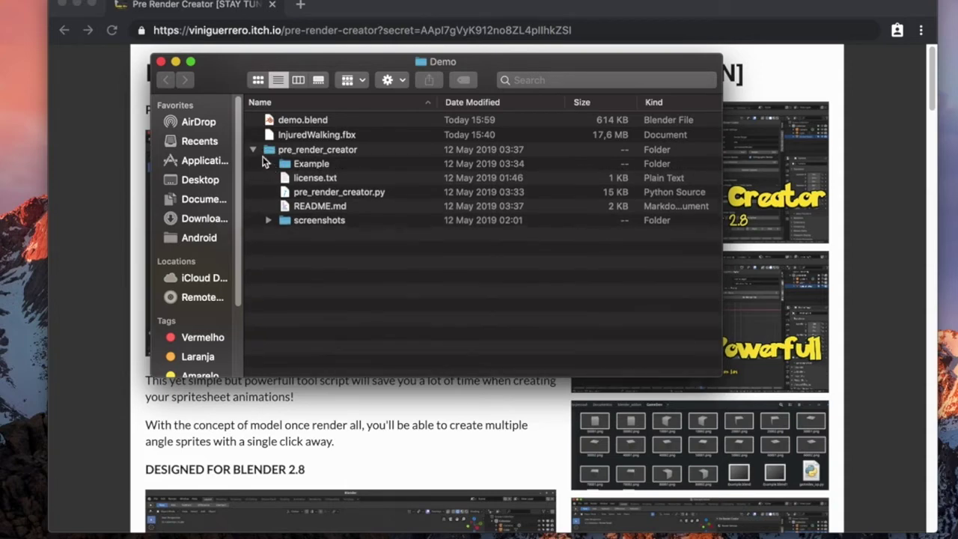
pyautogui.click(254, 150)
pyautogui.click(254, 151)
pyautogui.click(254, 150)
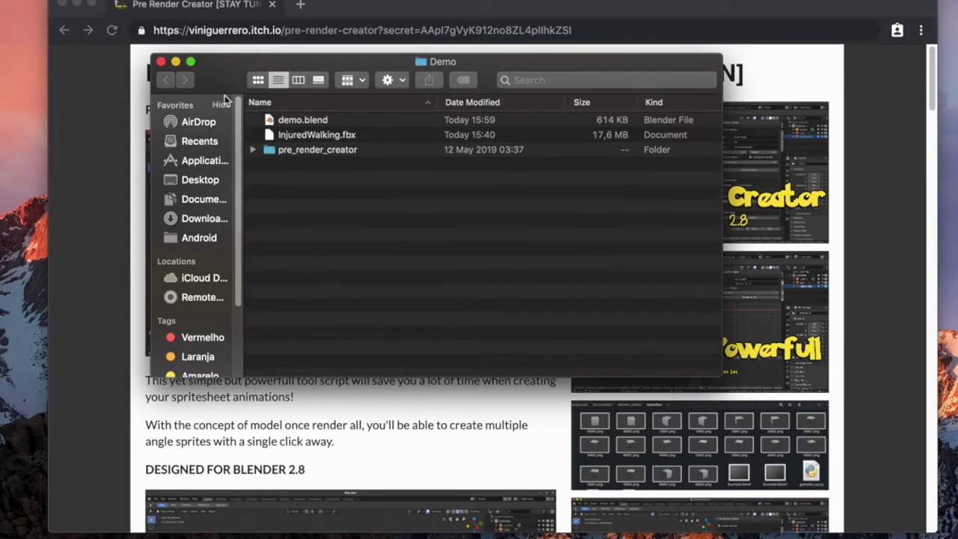
pyautogui.click(162, 63)
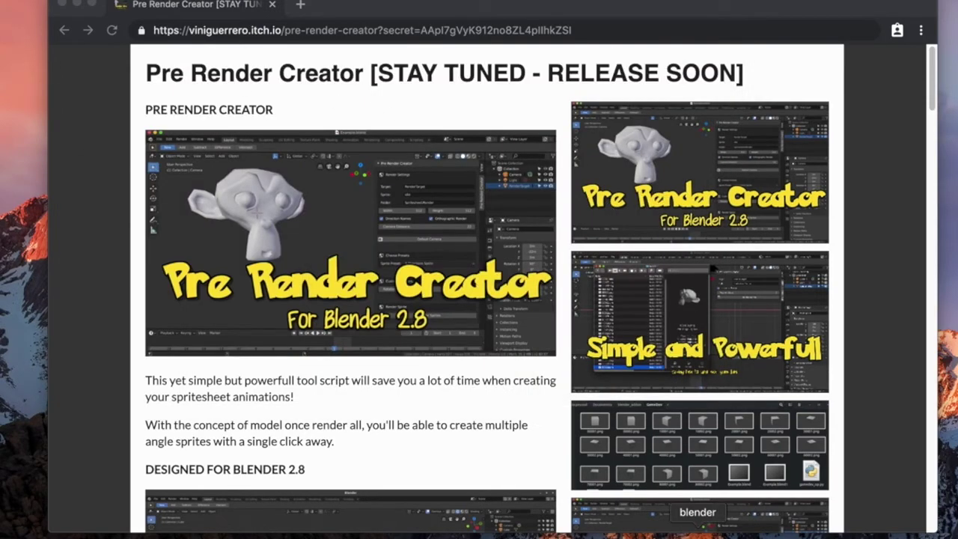
# - Switch to Blender and save the default scene as demo.blend in the Demo folder, overwriting the existing file
pyautogui.click(697, 535)
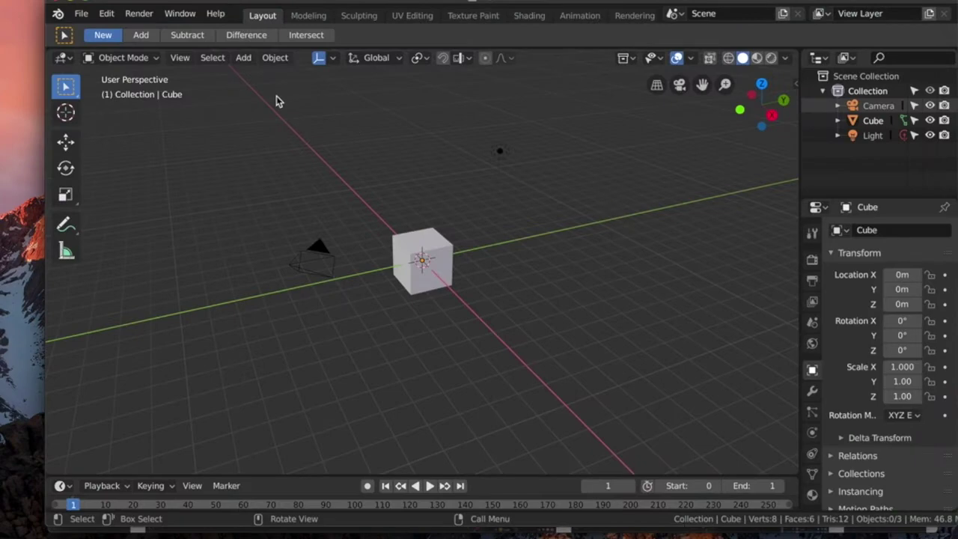
pyautogui.click(80, 13)
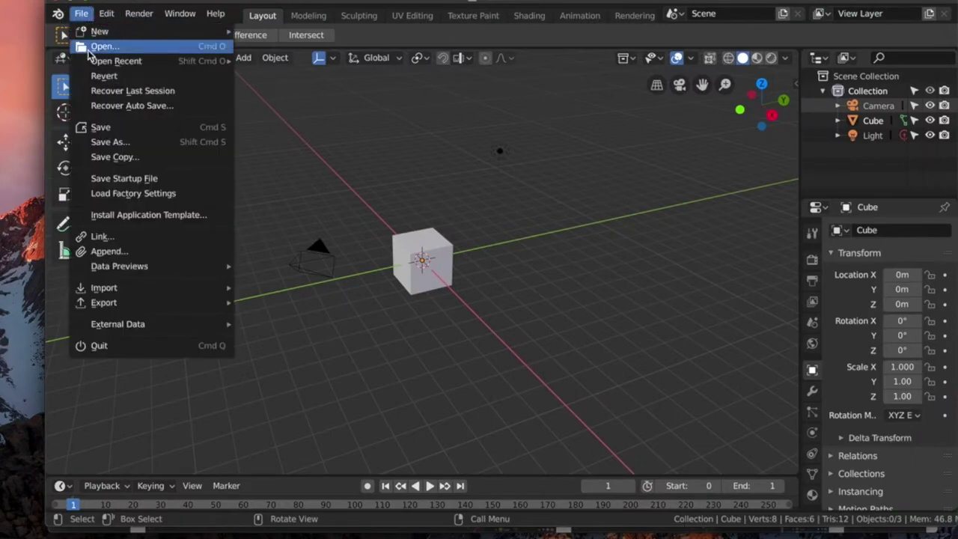
pyautogui.click(149, 141)
pyautogui.click(259, 144)
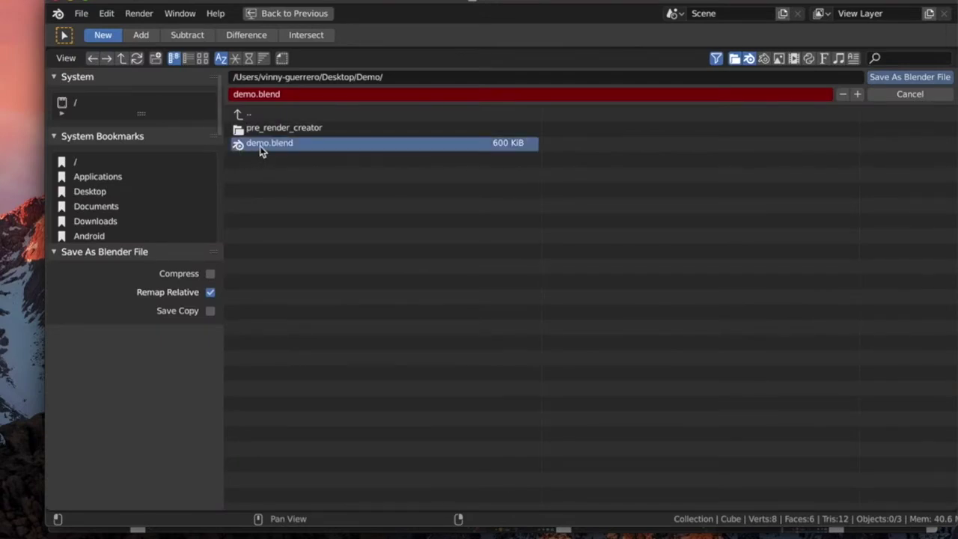
pyautogui.click(926, 79)
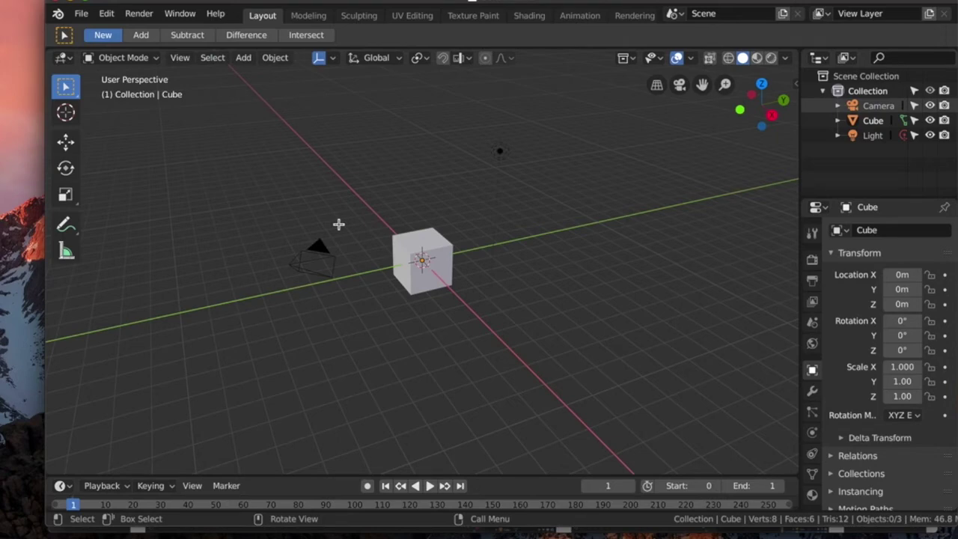
# - Check the 3D viewport's sidebar and install the add-on file pre_render_creator.py from the Demo folder's pre_render_creator subfolder
pyautogui.press('n')
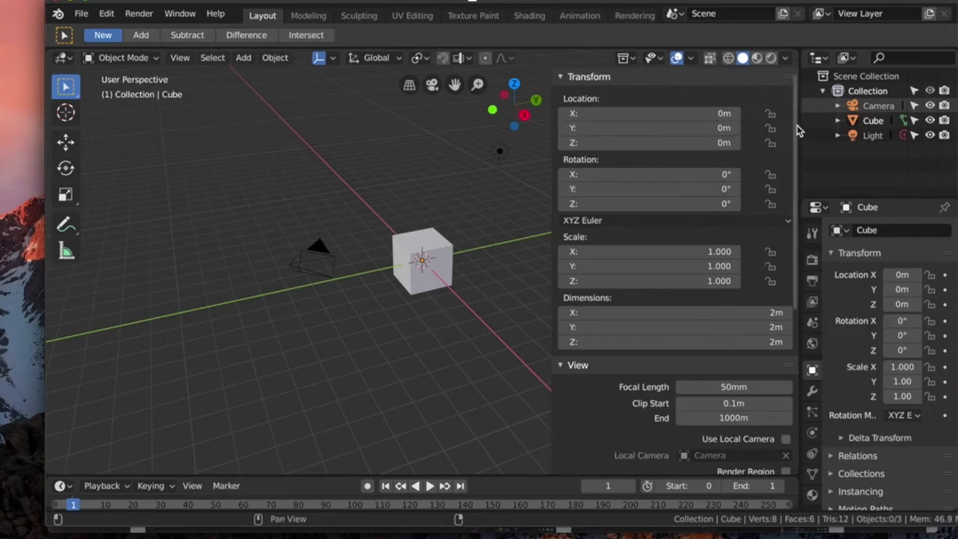
pyautogui.press('n')
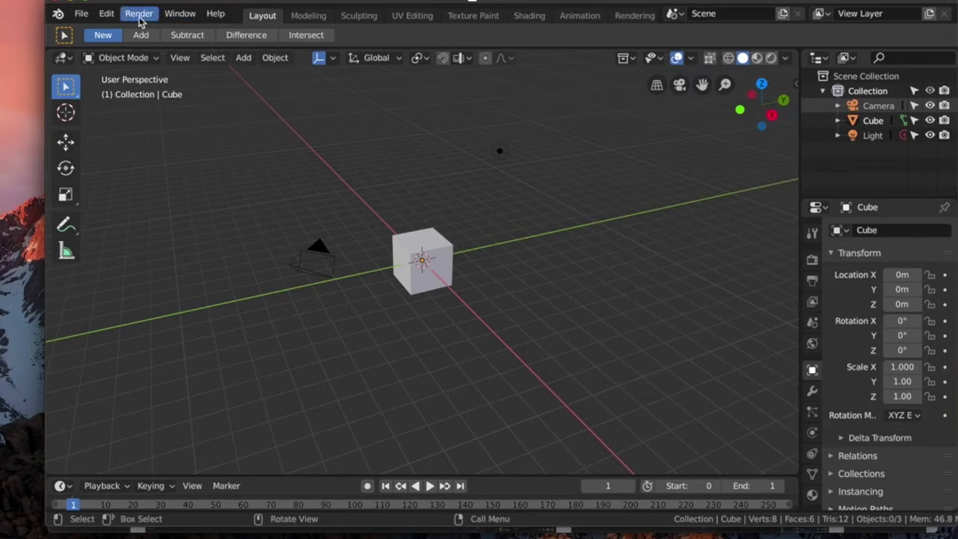
pyautogui.click(107, 15)
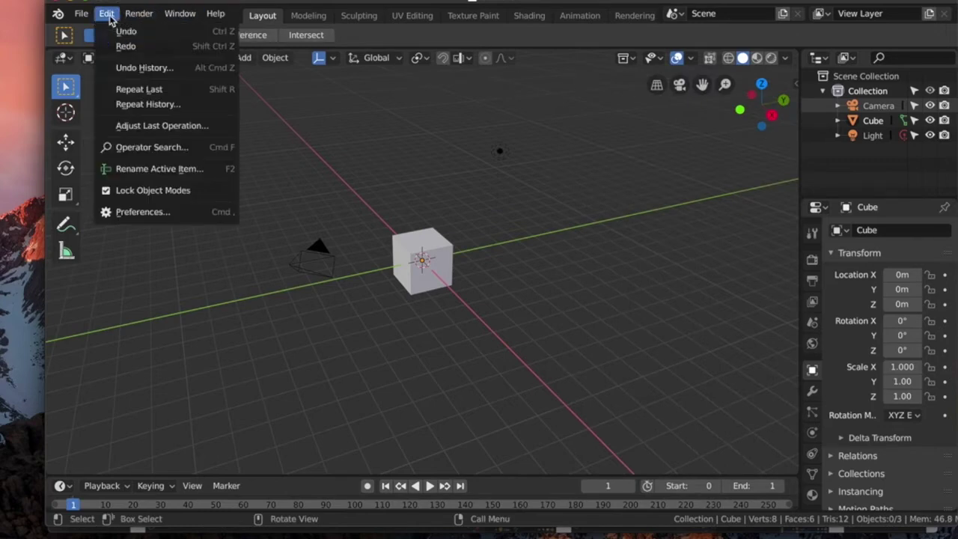
pyautogui.click(124, 212)
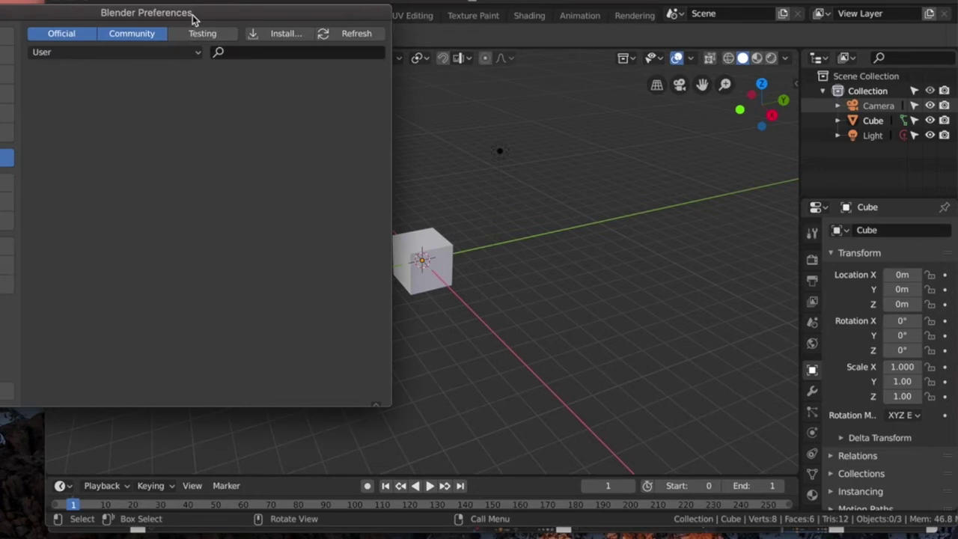
pyautogui.moveTo(191, 21); pyautogui.dragTo(395, 31)
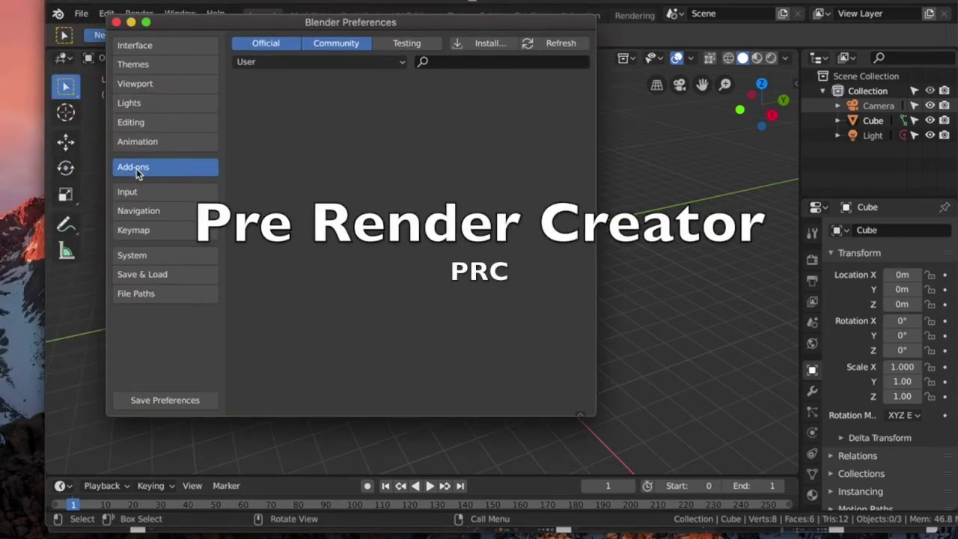
pyautogui.click(462, 44)
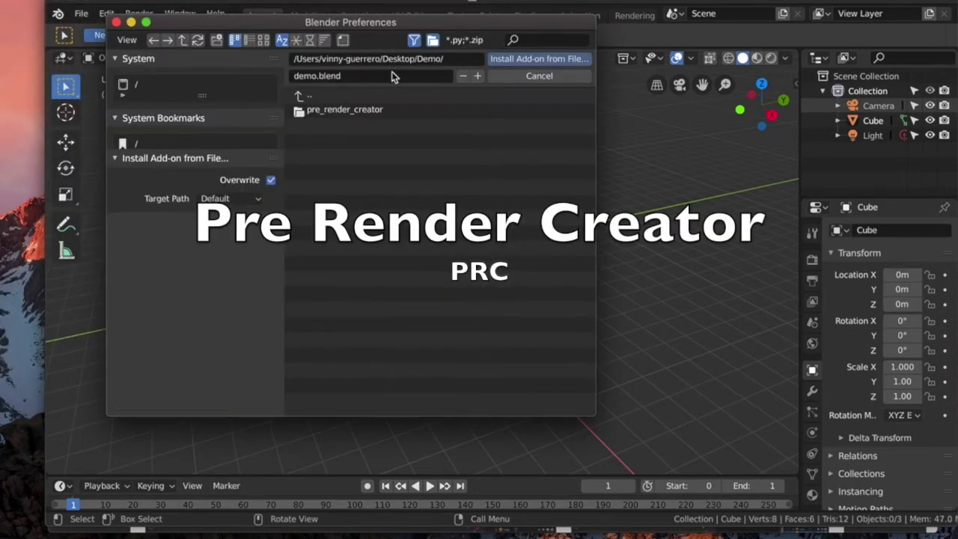
pyautogui.click(327, 110)
pyautogui.click(330, 142)
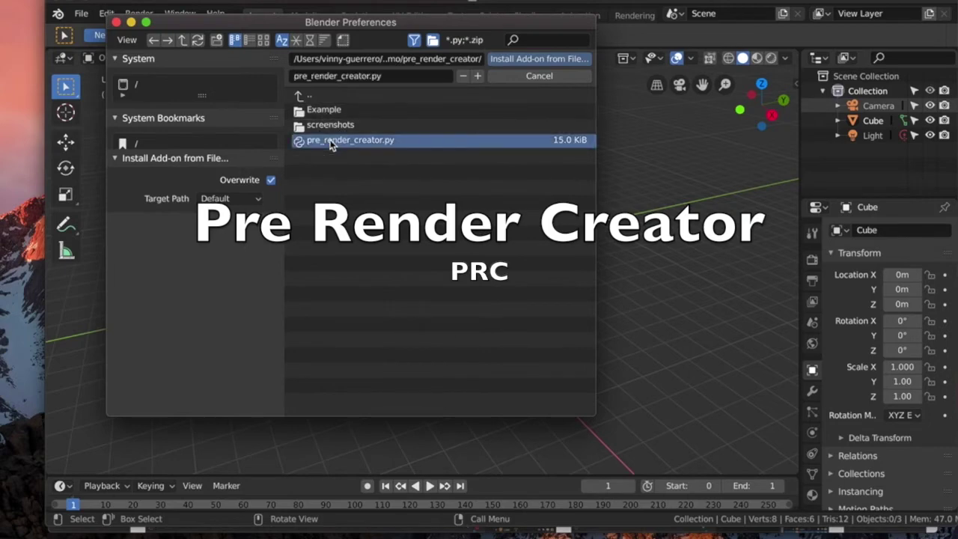
pyautogui.click(517, 57)
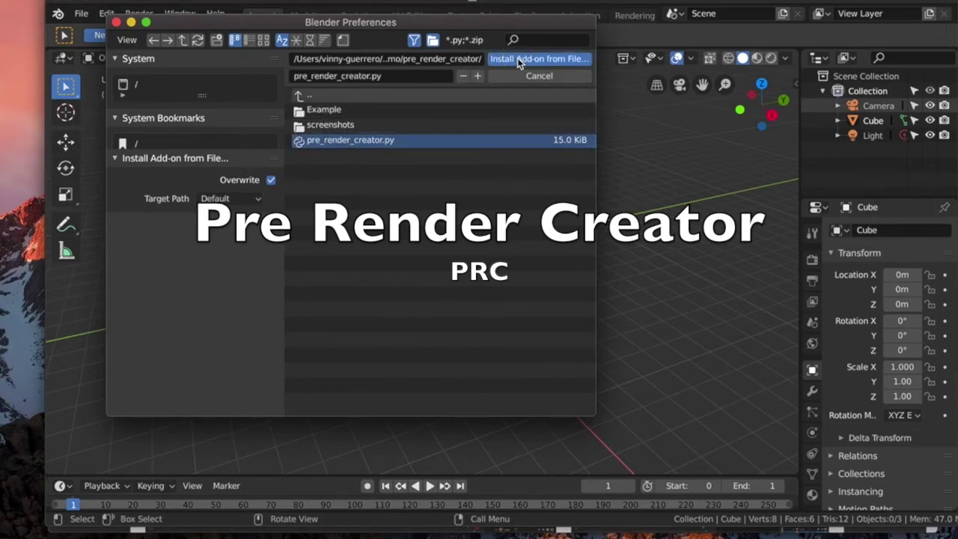
# - Enable the Pre Render Creator add-on, close the preferences and view the add-on's panel in the viewport sidebar
pyautogui.click(241, 85)
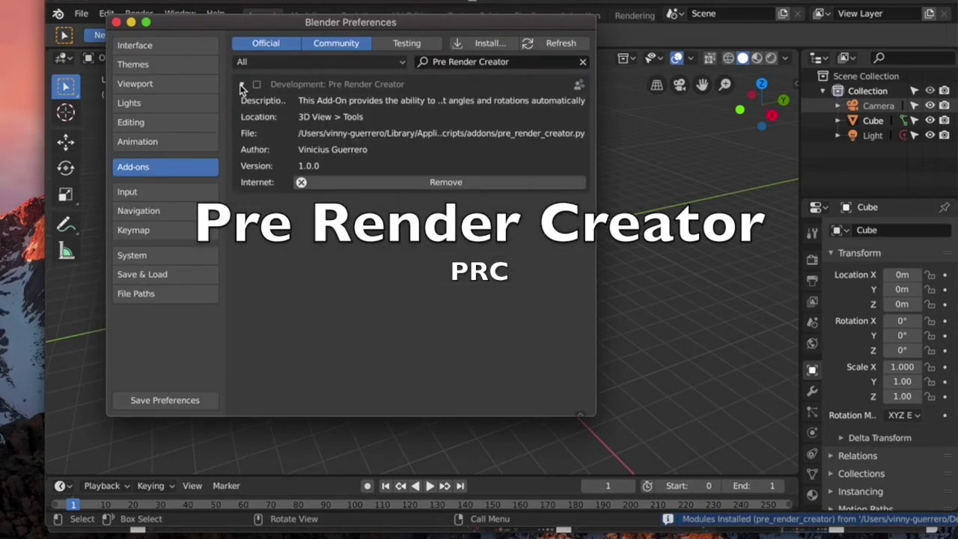
pyautogui.click(256, 85)
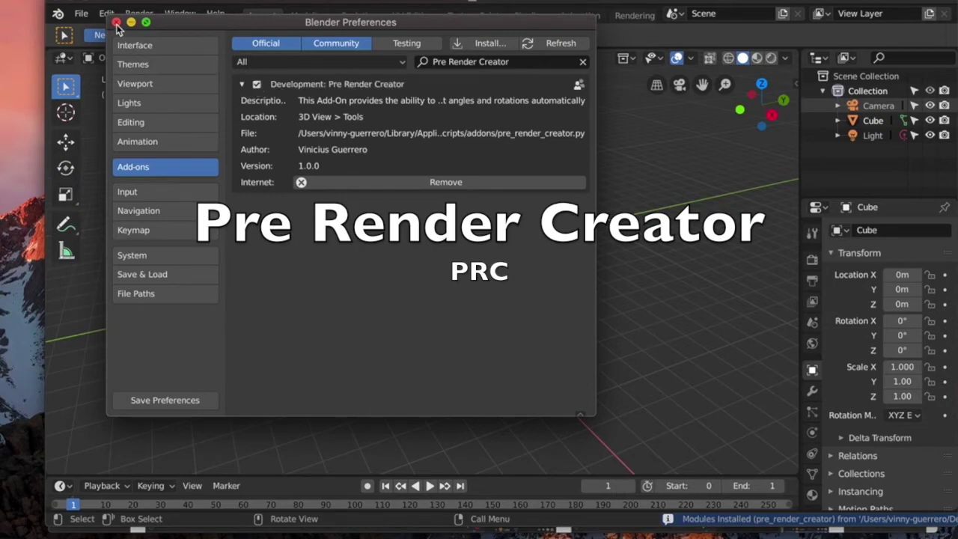
pyautogui.click(116, 22)
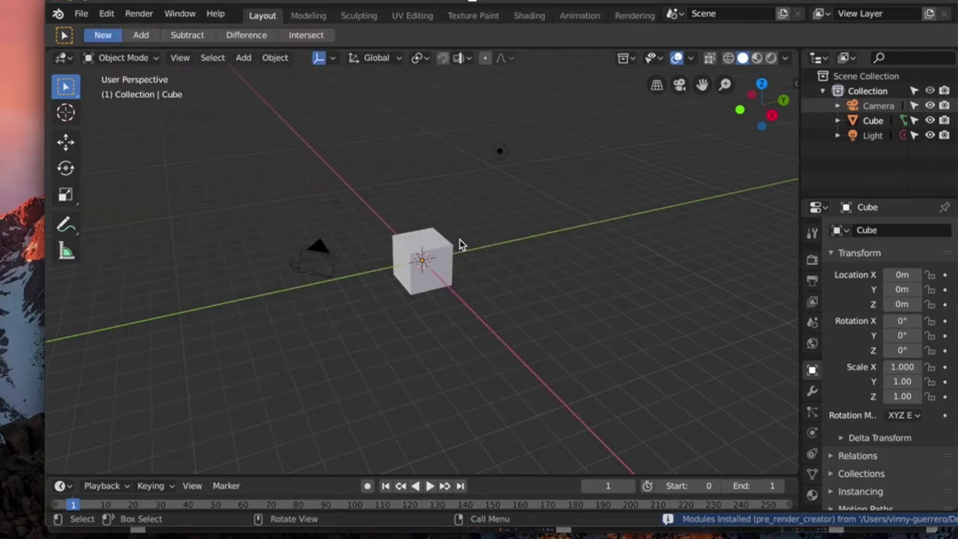
pyautogui.press('n')
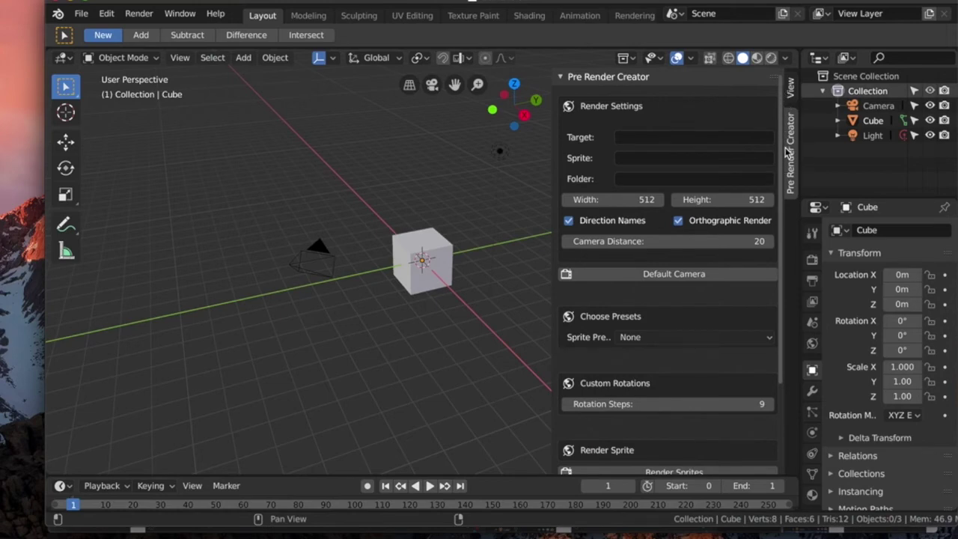
pyautogui.press('n')
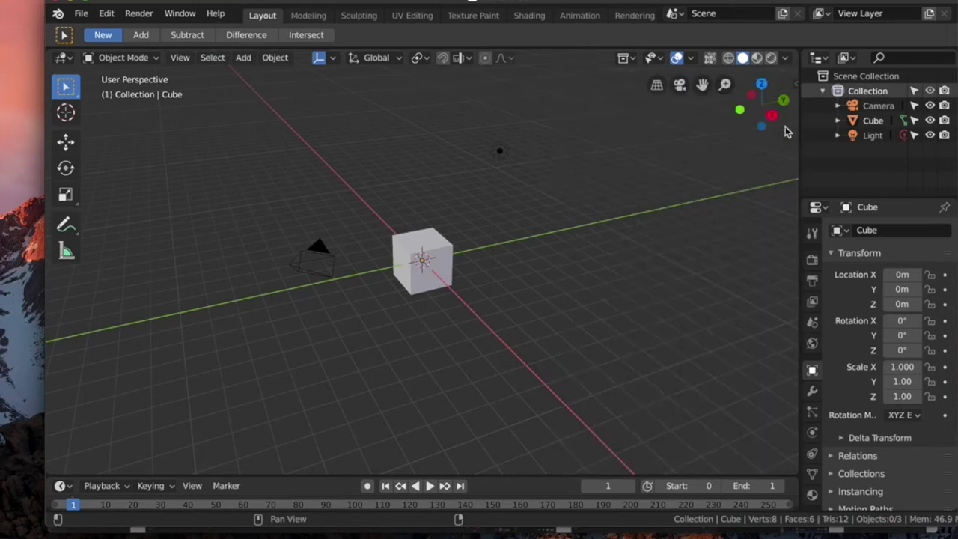
# - Delete the default cube and import the InjuredWalking.fbx character from the Demo folder into the scene
pyautogui.rightClick(873, 122)
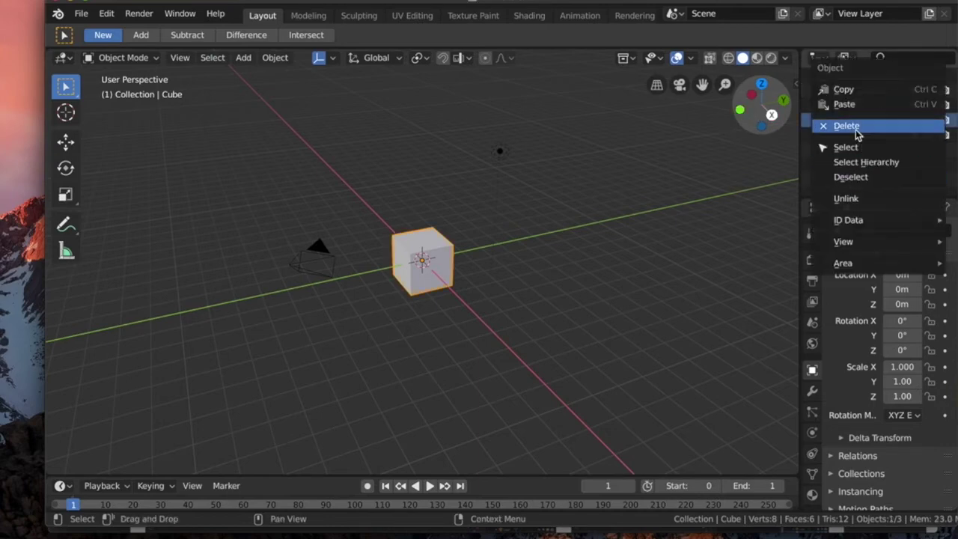
pyautogui.click(853, 127)
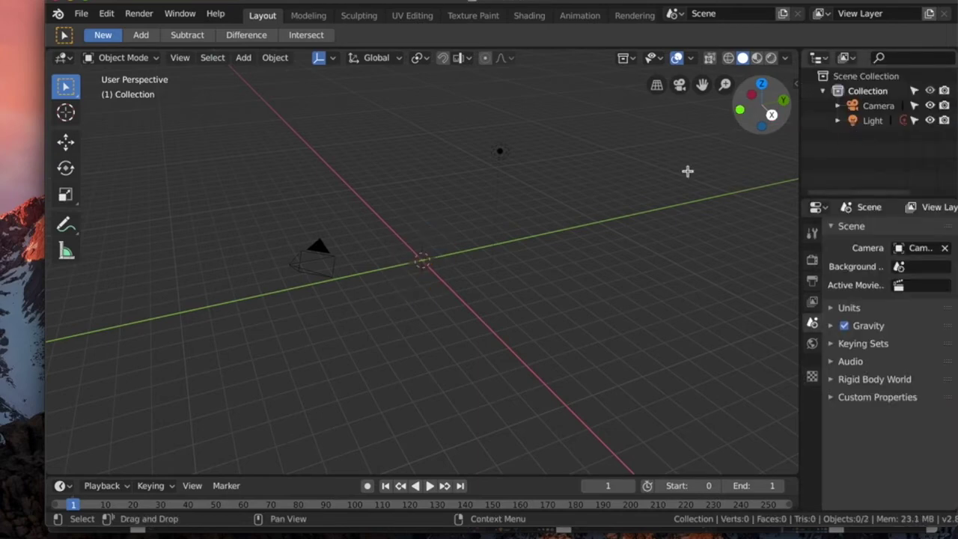
pyautogui.click(81, 13)
pyautogui.moveTo(161, 271)
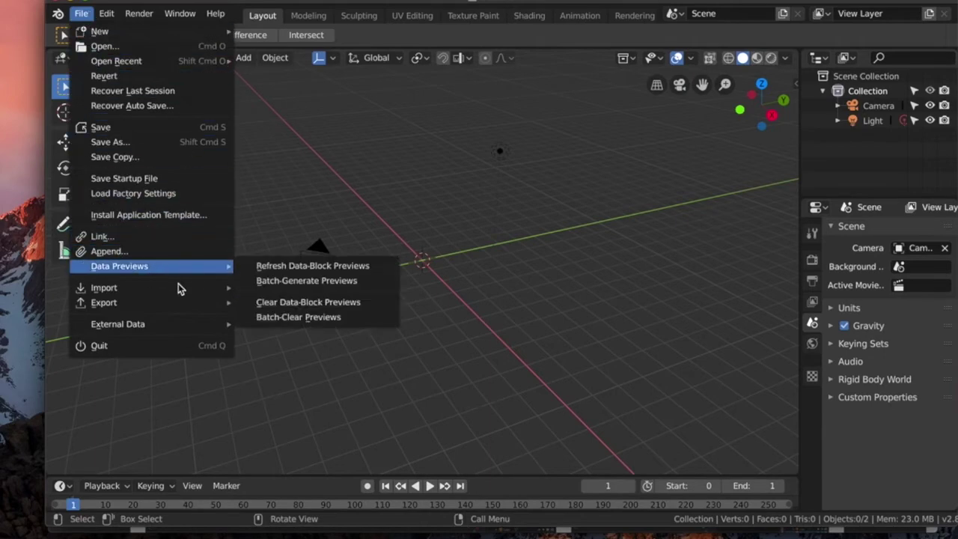
pyautogui.moveTo(205, 290)
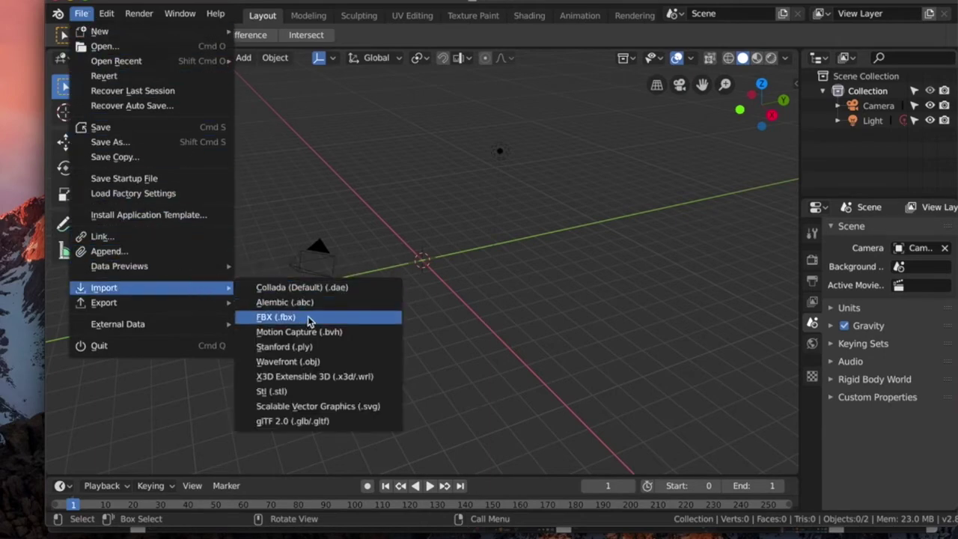
pyautogui.click(330, 321)
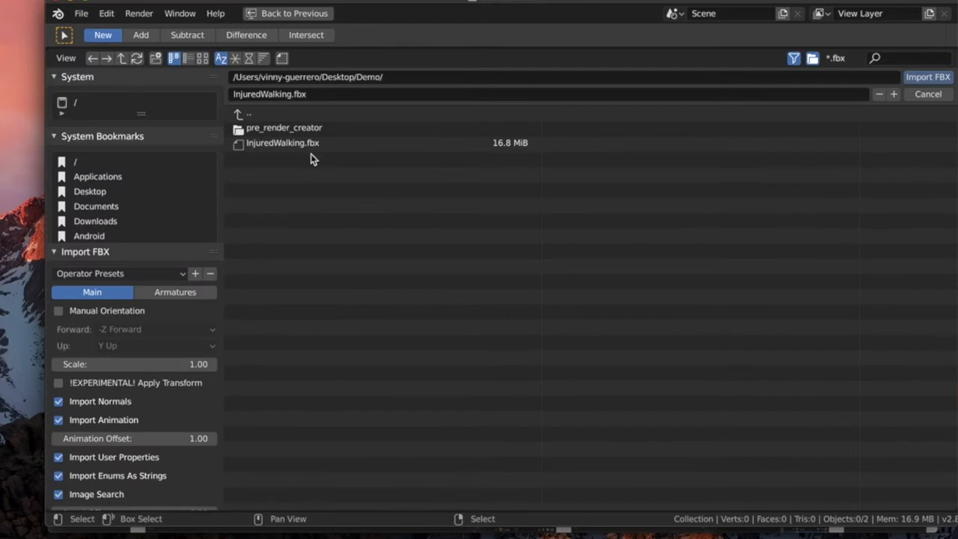
pyautogui.click(262, 143)
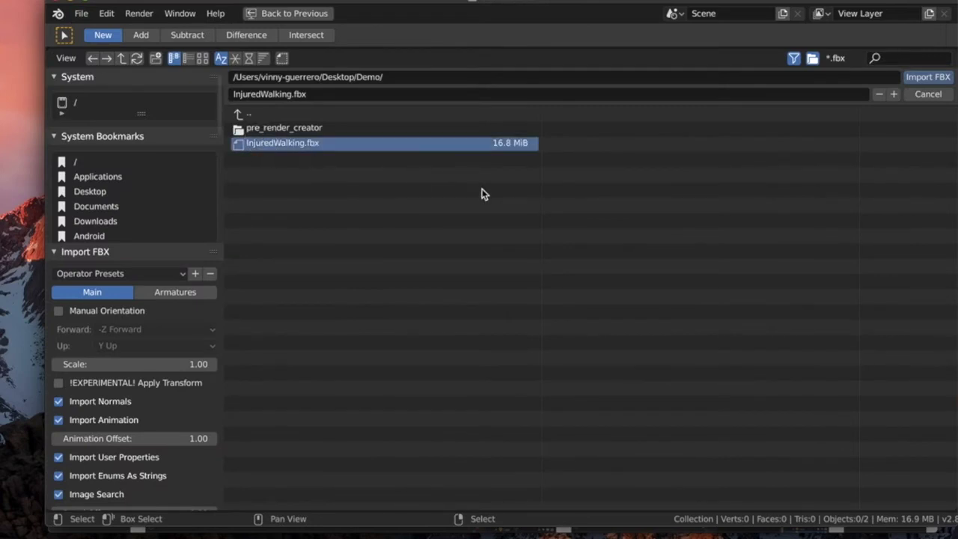
pyautogui.press('Return')
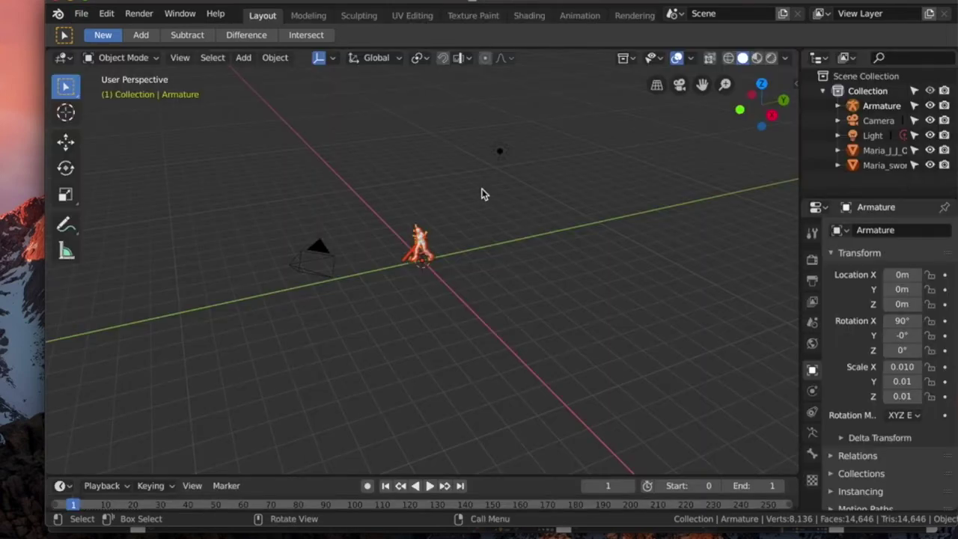
# - Add a cube-shaped empty at the character's position and move it up 1 m along the Z axis
pyautogui.scroll(8, 421, 258)
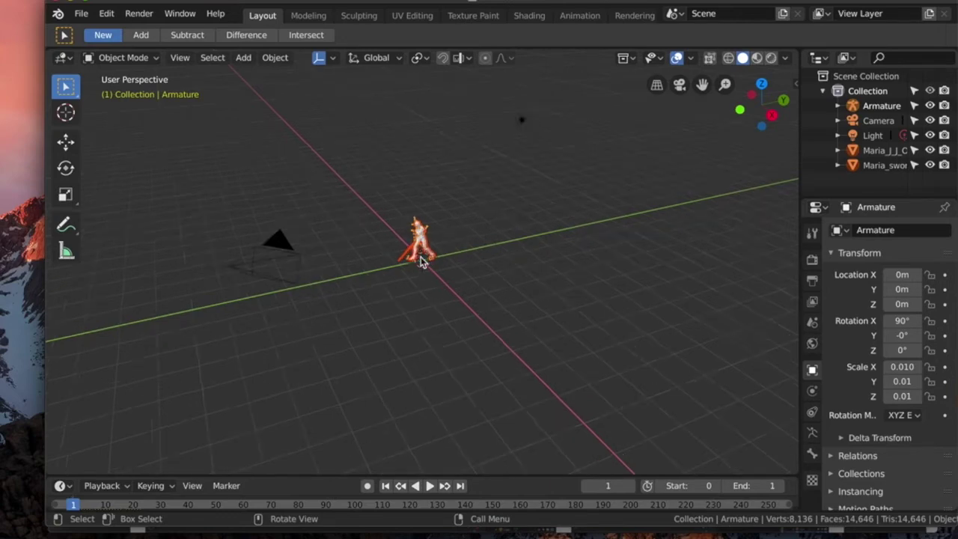
pyautogui.scroll(-6, 421, 258)
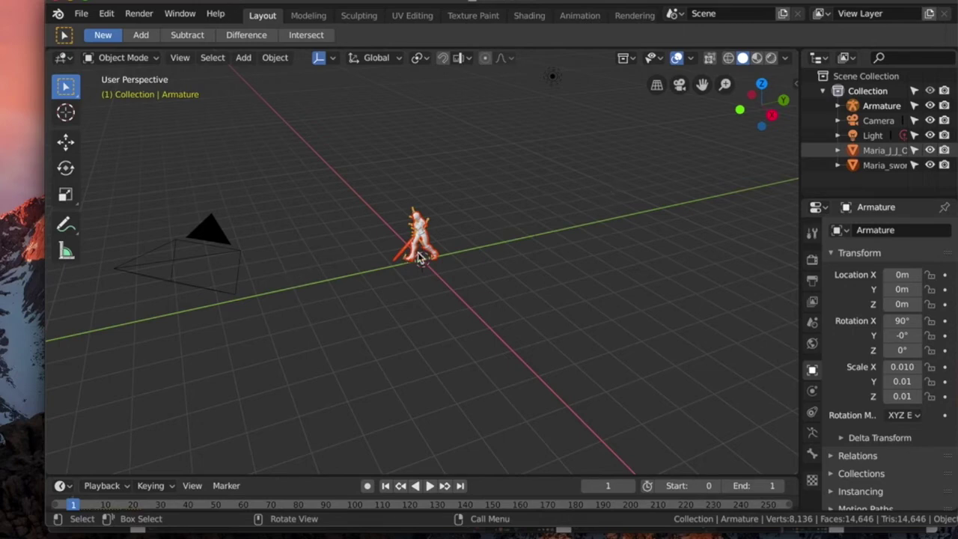
pyautogui.hotkey('shift', 'a')
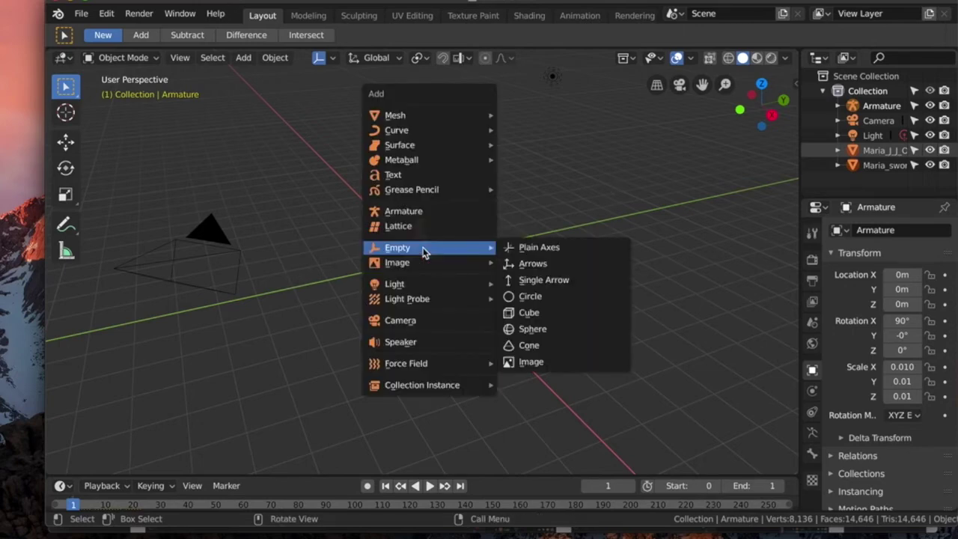
pyautogui.click(532, 312)
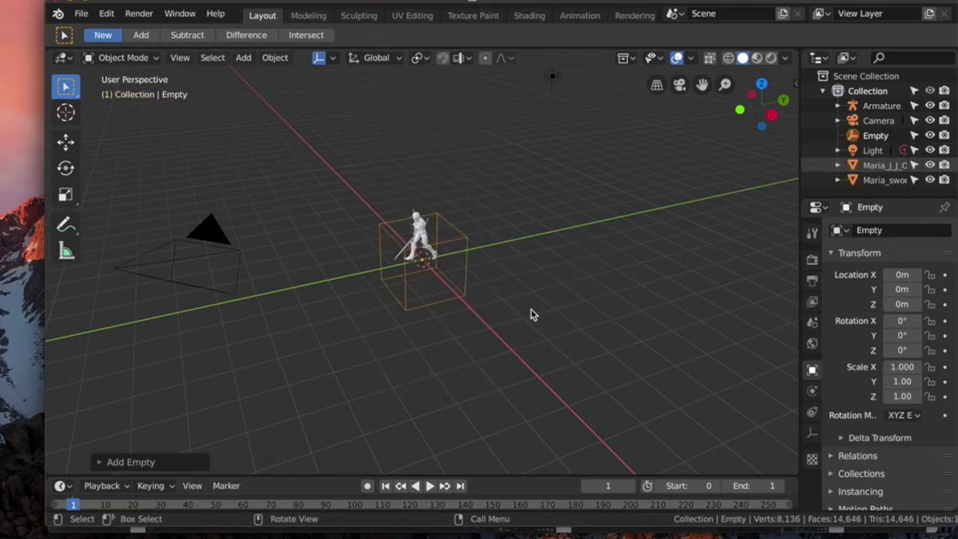
pyautogui.press('g')
pyautogui.press('z')
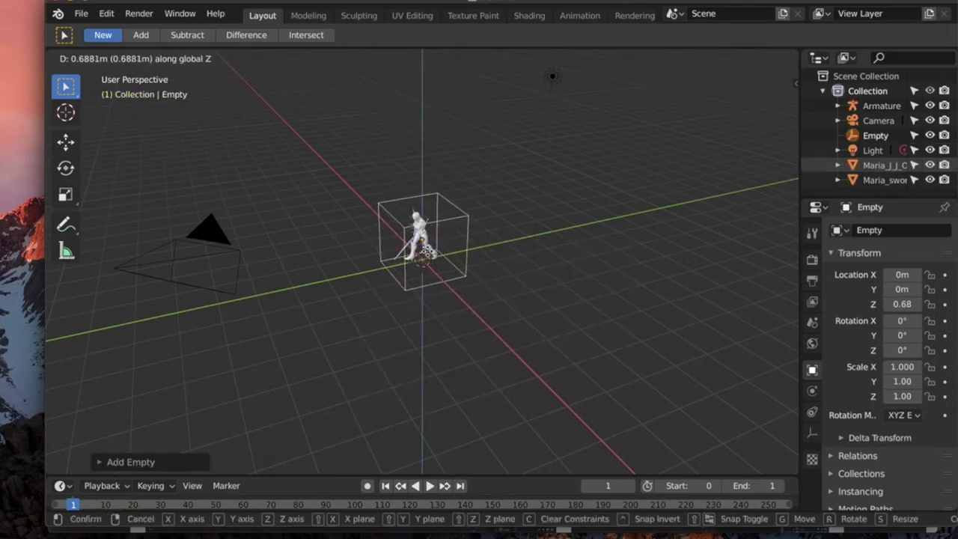
pyautogui.press('1')
pyautogui.press('Return')
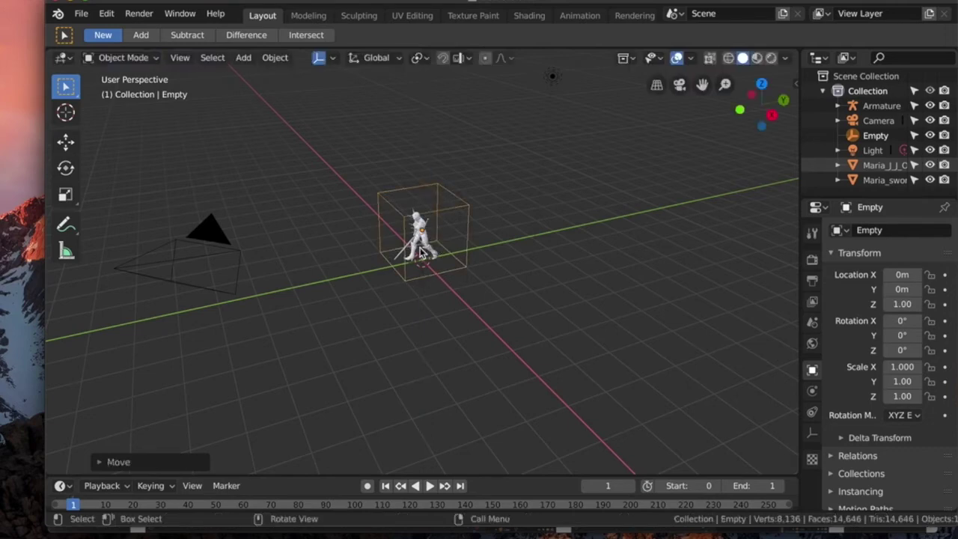
# - Parent the armature, the character body mesh and the sword mesh to the empty, using Object (Keep Transform)
pyautogui.click(876, 180)
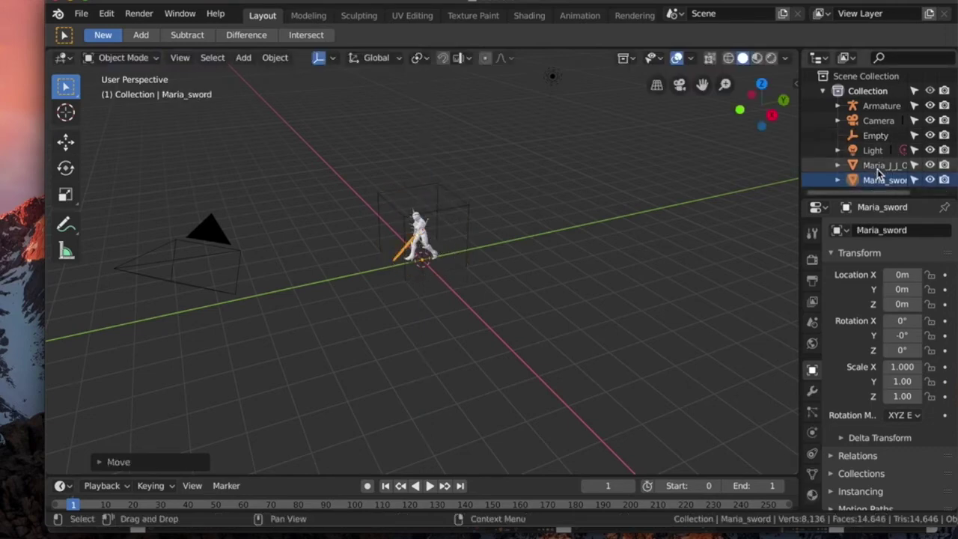
pyautogui.keyDown('ctrl'); pyautogui.click(879, 166); pyautogui.keyUp('ctrl')
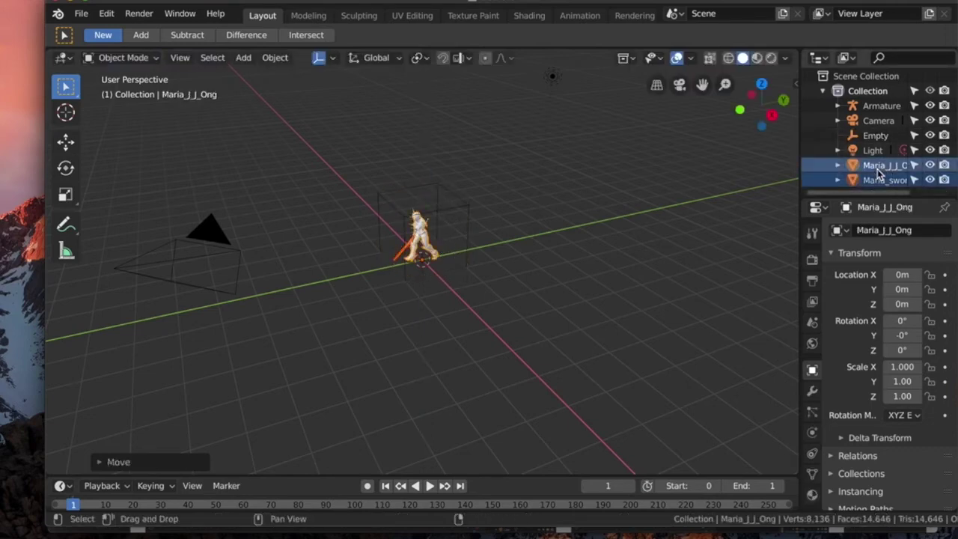
pyautogui.keyDown('ctrl'); pyautogui.click(881, 107); pyautogui.keyUp('ctrl')
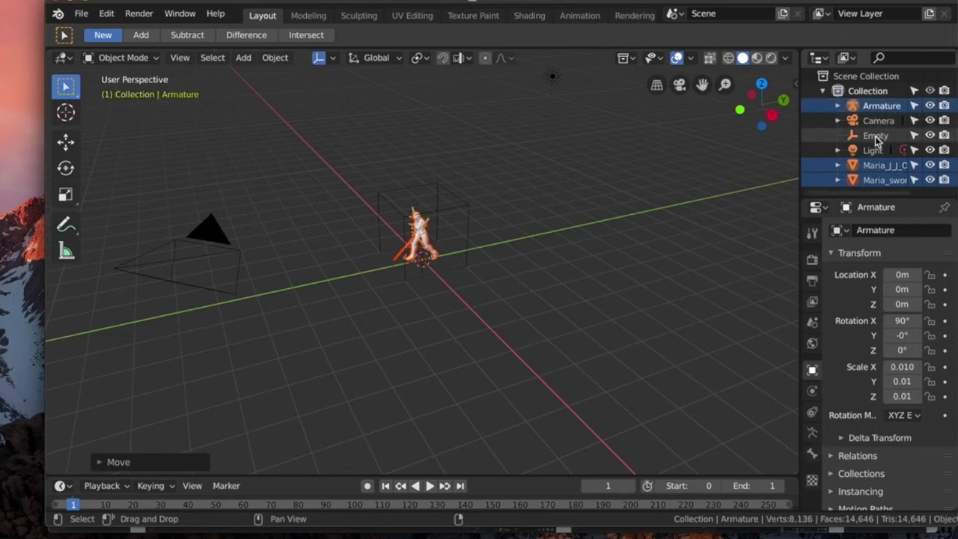
pyautogui.keyDown('ctrl'); pyautogui.click(875, 137); pyautogui.keyUp('ctrl')
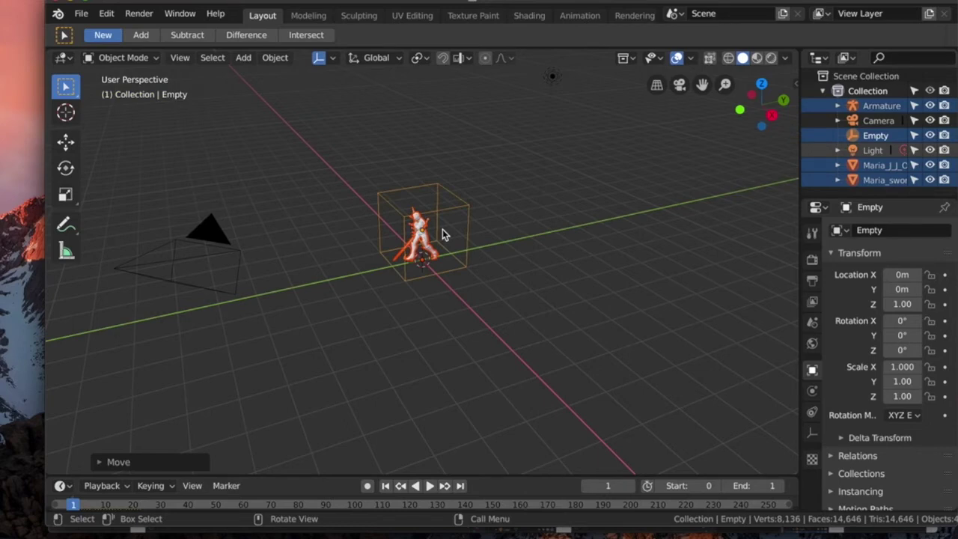
pyautogui.hotkey('ctrl', 'p')
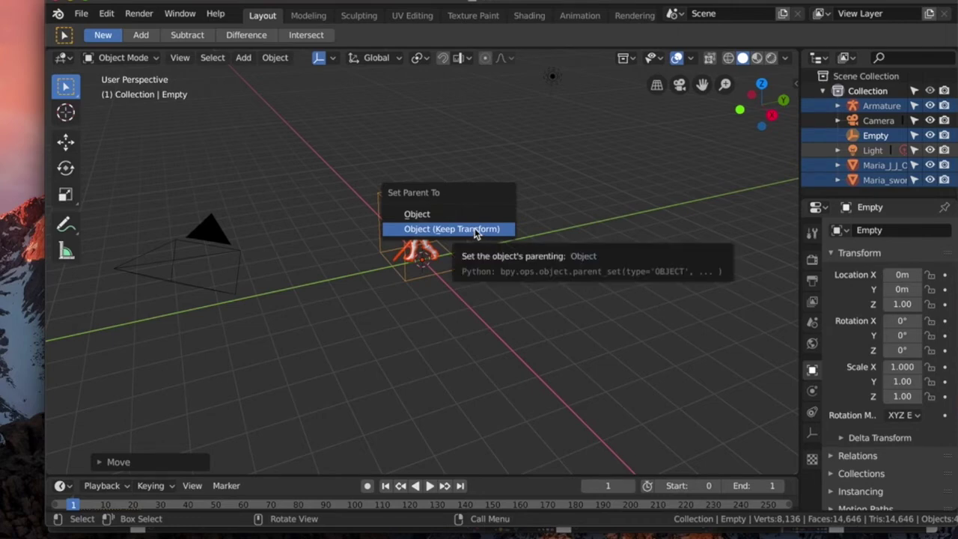
pyautogui.click(475, 229)
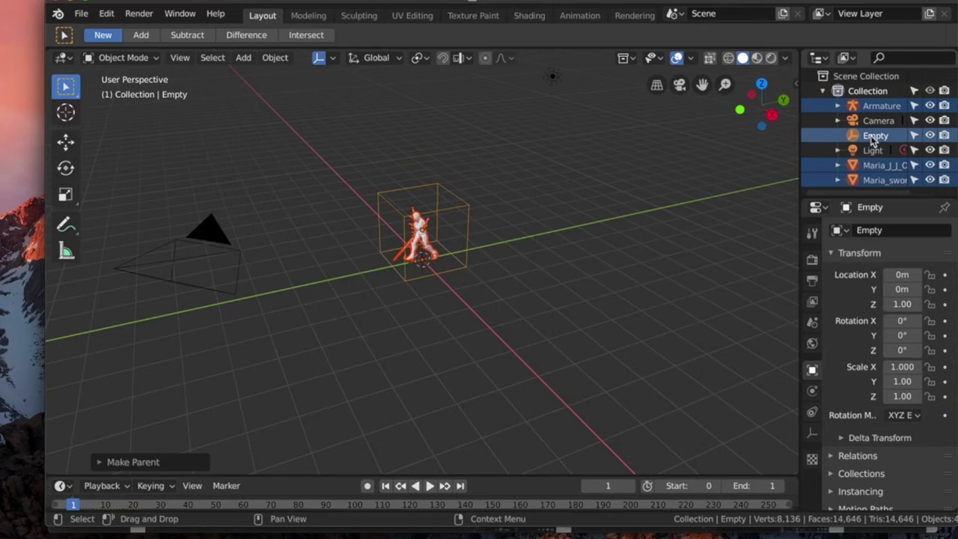
# - Rename the cube-shaped empty as Render
pyautogui.click(871, 138)
pyautogui.doubleClick(873, 135)
pyautogui.write('Render')
pyautogui.press('Return')
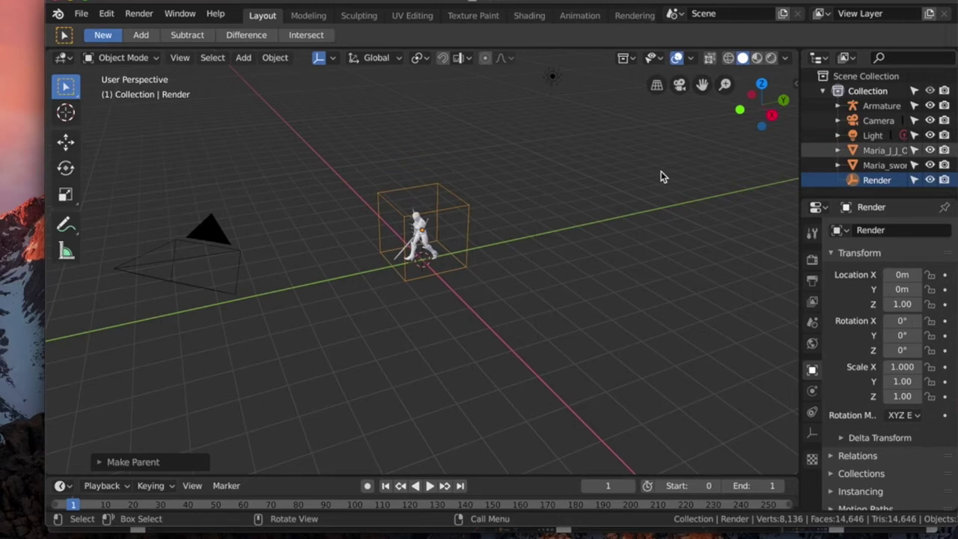
# - In the Pre Render Creator settings, set the target to Render, the sprite name to Idle and the folder to Spritesheet
pyautogui.press('n')
pyautogui.click(657, 137)
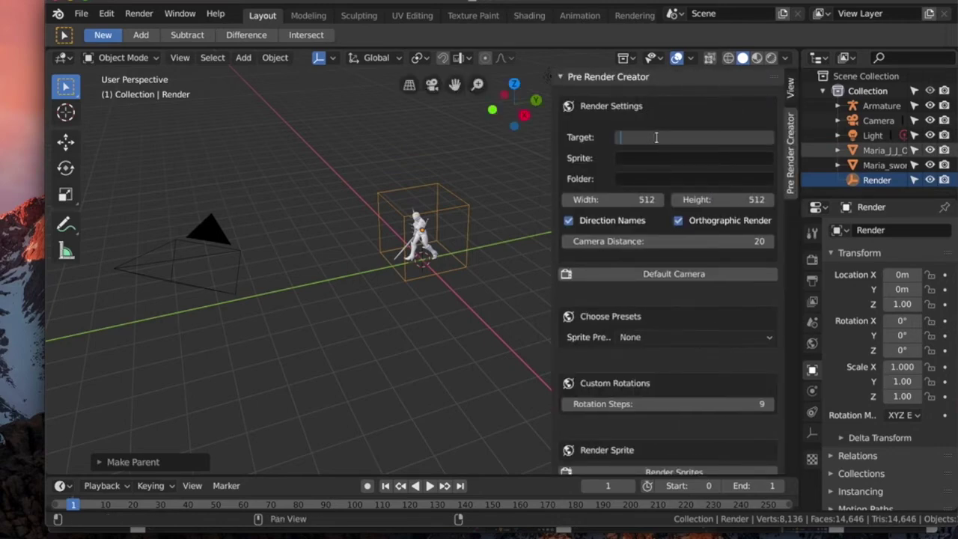
pyautogui.write('Render')
pyautogui.press('Tab')
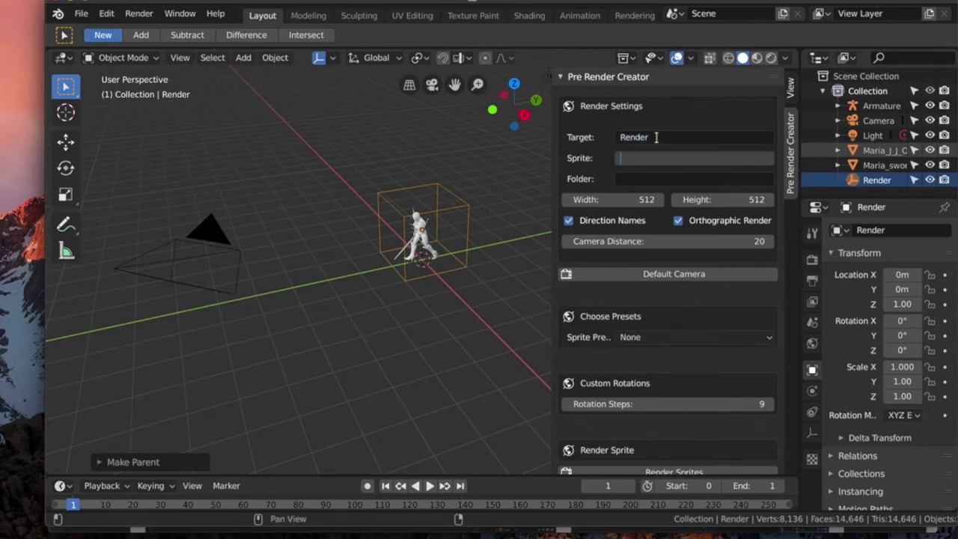
pyautogui.write('Idle')
pyautogui.press('Tab')
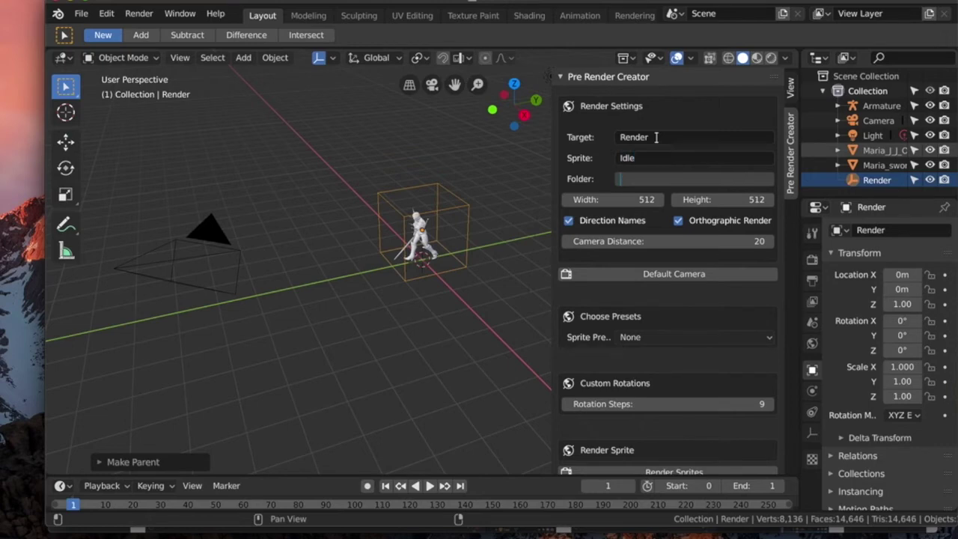
pyautogui.write('Spritesheet')
# - Apply the add-on's default camera setup and look at the character through the camera
pyautogui.click(667, 273)
pyautogui.click(666, 273)
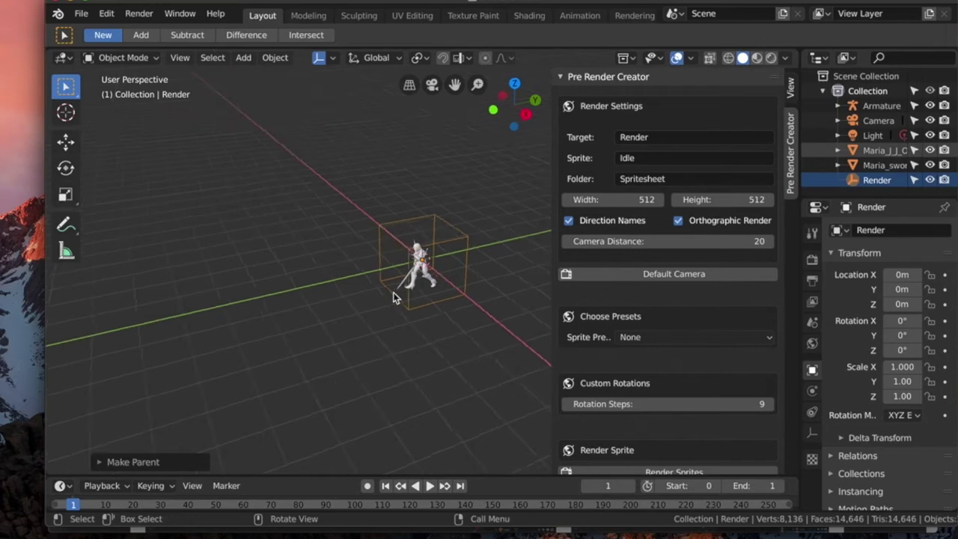
pyautogui.press('KP_0')
pyautogui.keyDown('shift'); pyautogui.moveTo(393, 293); pyautogui.dragTo(271, 292, button='middle'); pyautogui.keyUp('shift')
pyautogui.scroll(2, 340, 276)
pyautogui.scroll(-1, 295, 293)
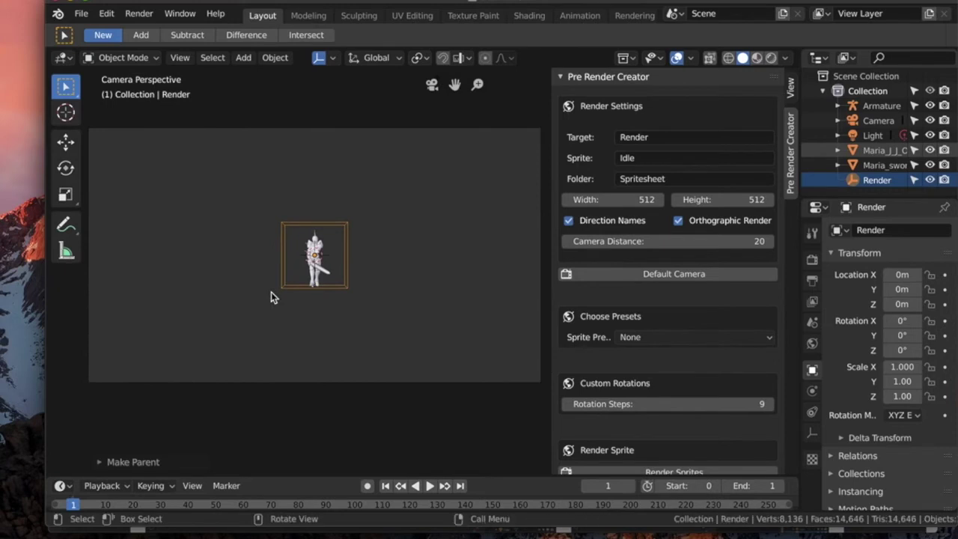
pyautogui.scroll(-1, 271, 291)
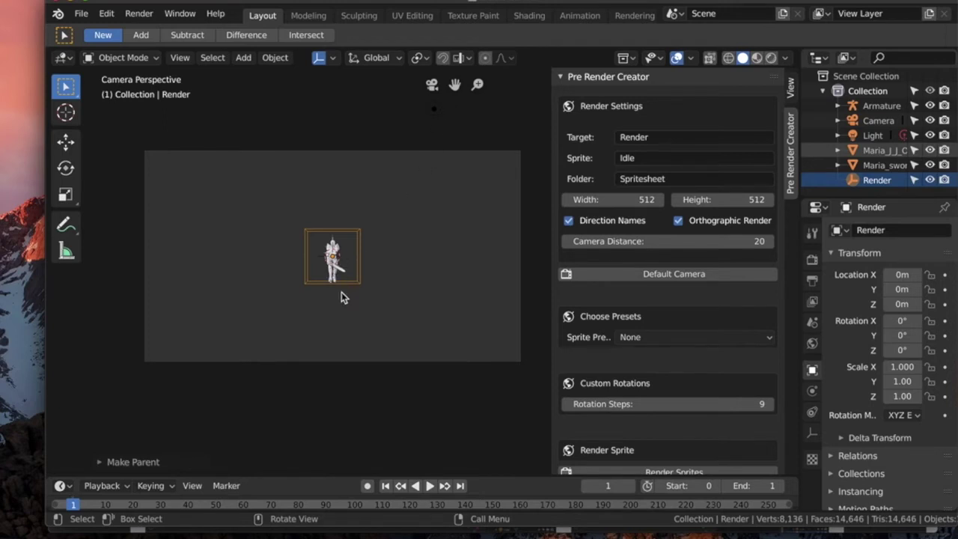
# - Scale the Render empty to about 4.25 and raise it to about 0.79 m on Z to fill the camera frame
pyautogui.press('s')
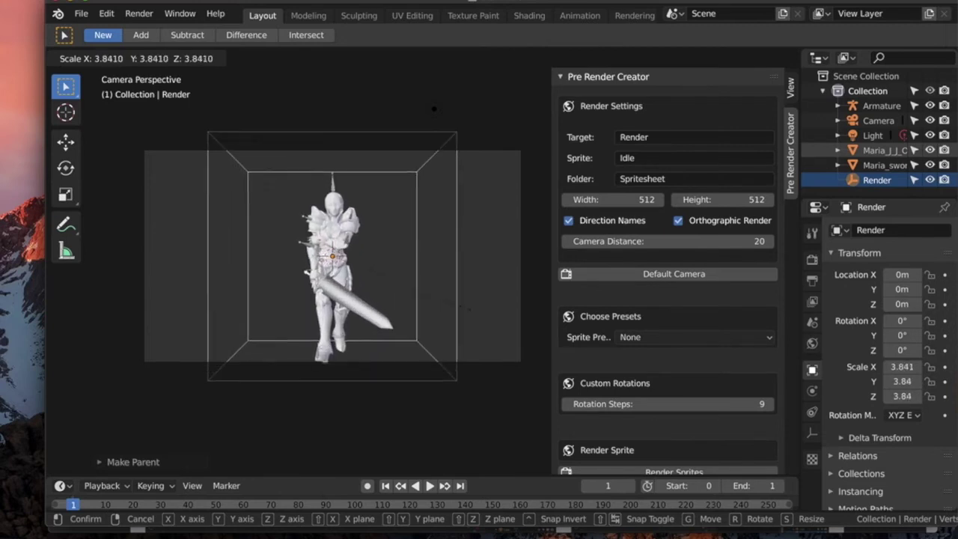
pyautogui.click(454, 311)
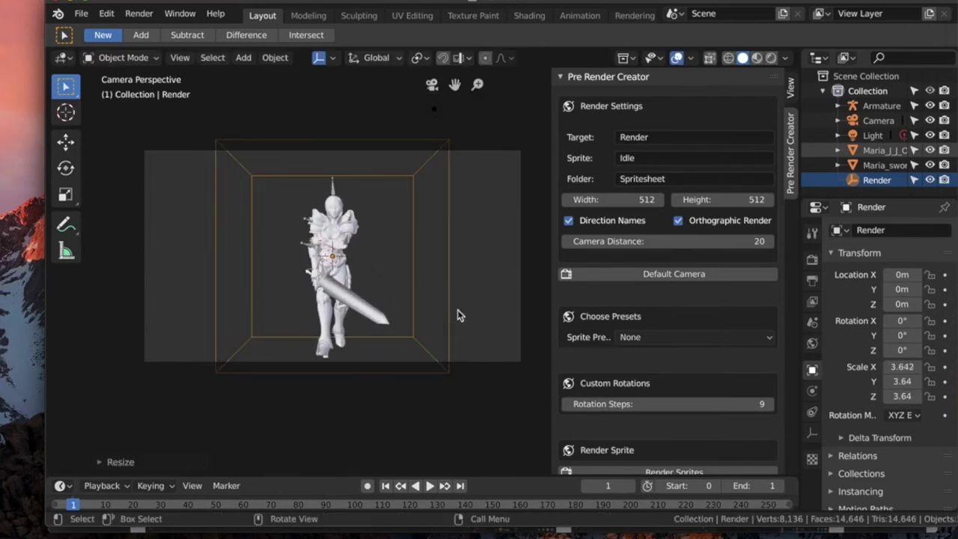
pyautogui.press('g')
pyautogui.press('z')
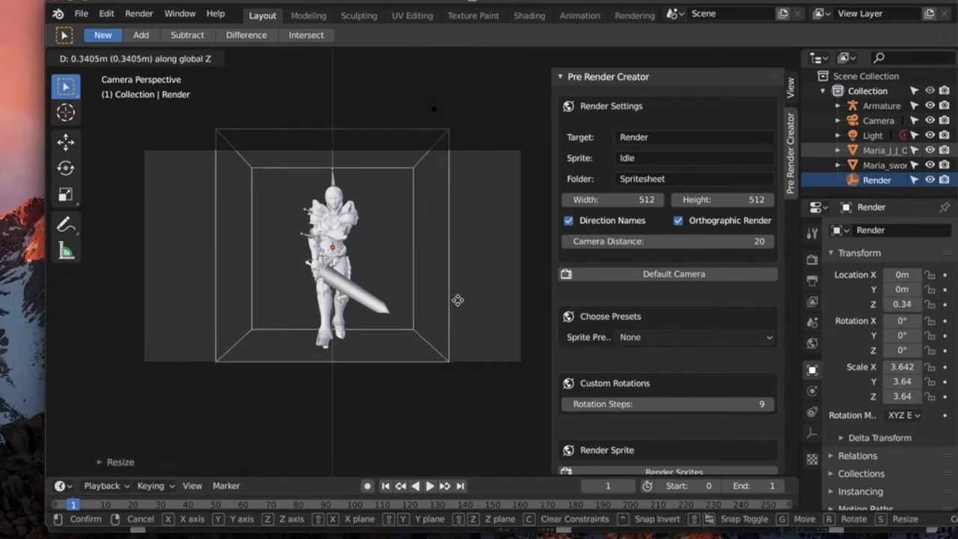
pyautogui.click(459, 292)
pyautogui.press('s')
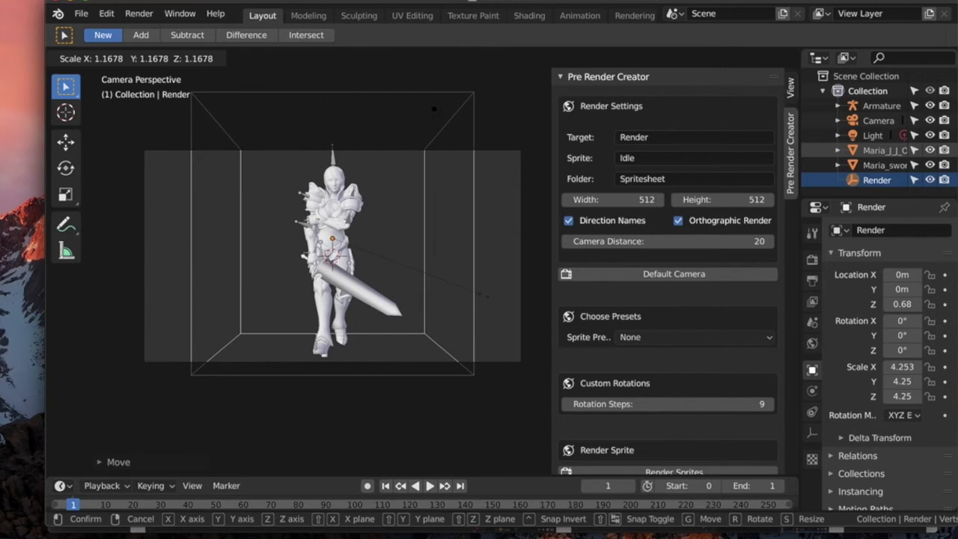
pyautogui.click(483, 300)
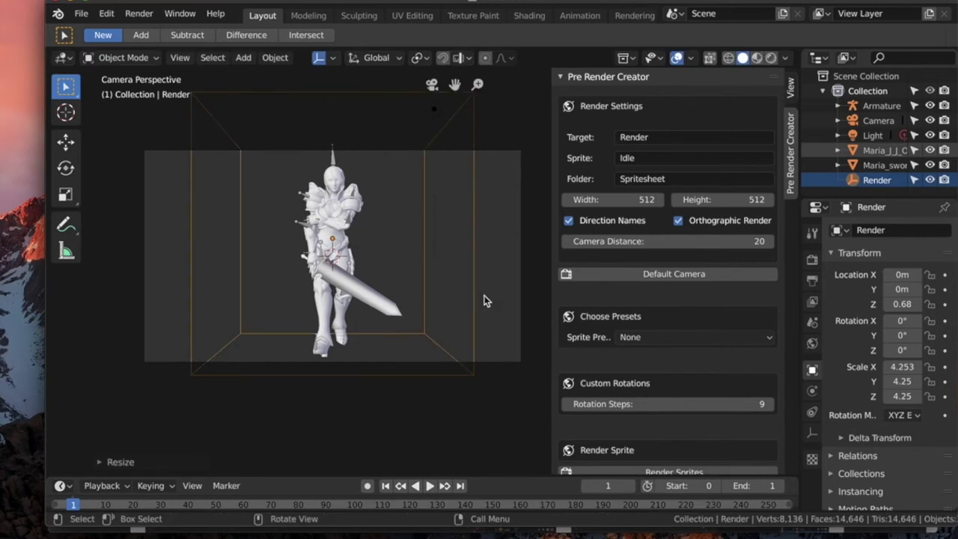
pyautogui.press('g')
pyautogui.press('z')
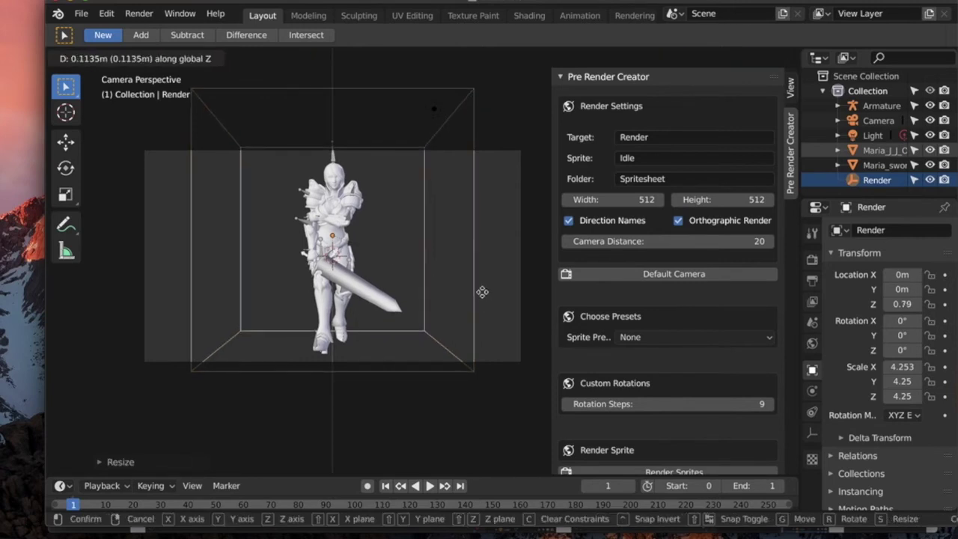
pyautogui.click(482, 292)
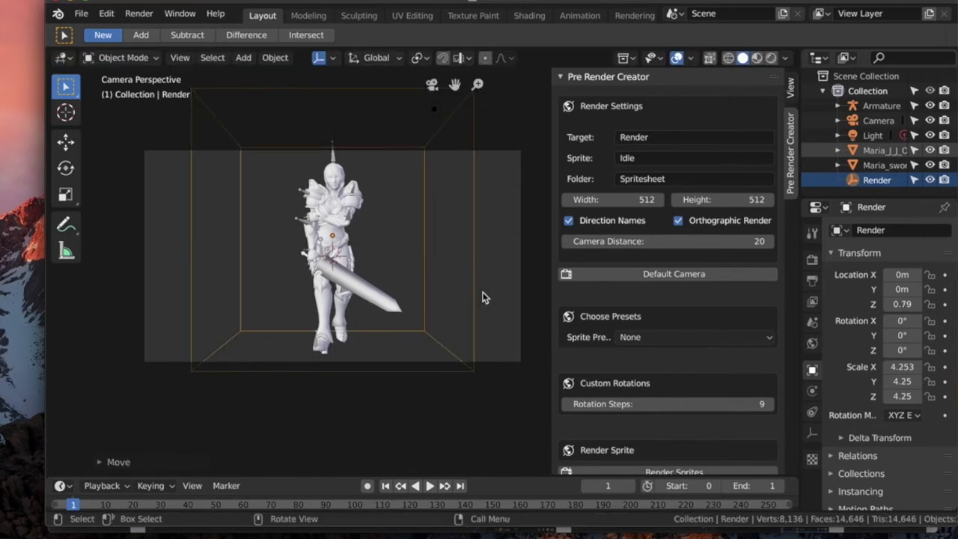
# - Hide the armature in the viewport and switch the camera view to rendered shading
pyautogui.click(930, 105)
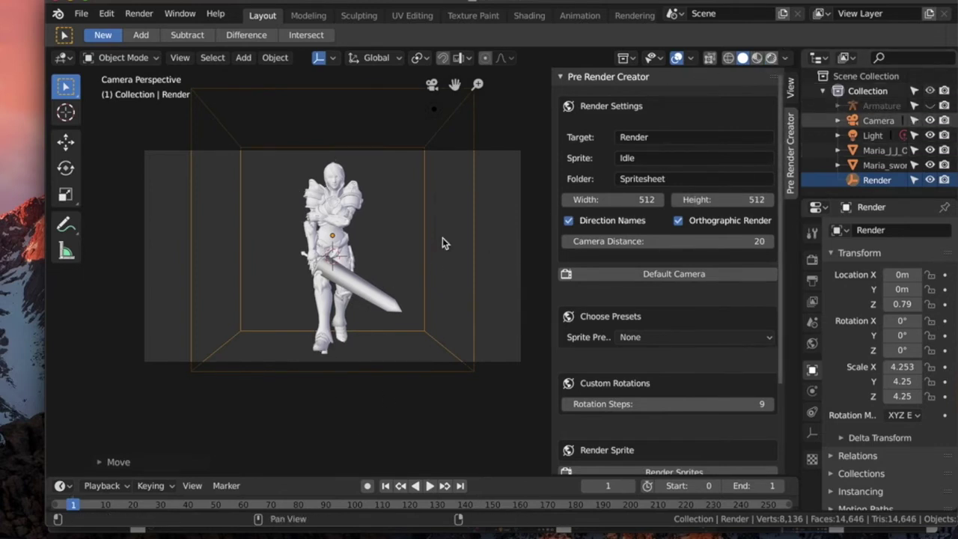
pyautogui.hotkey('shift', 'z')
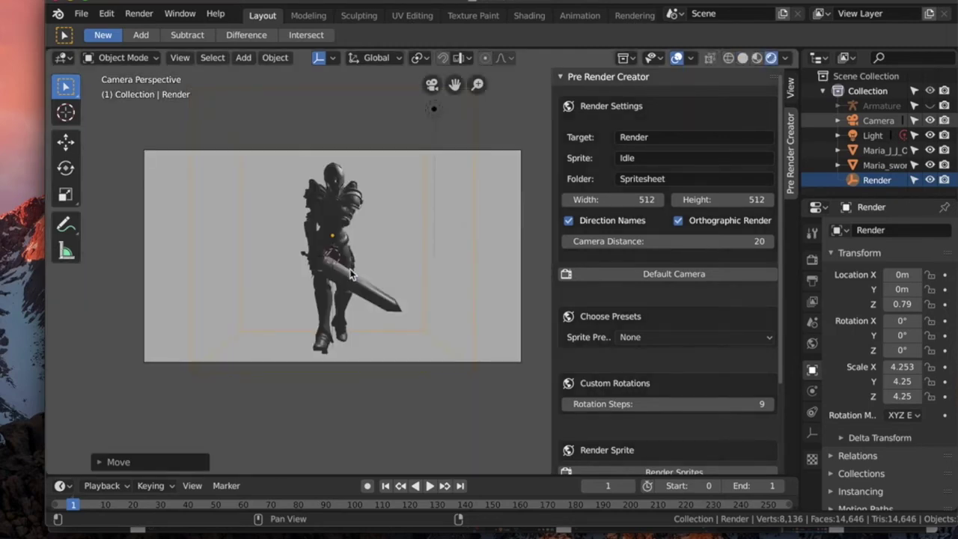
pyautogui.scroll(-1, 303, 366)
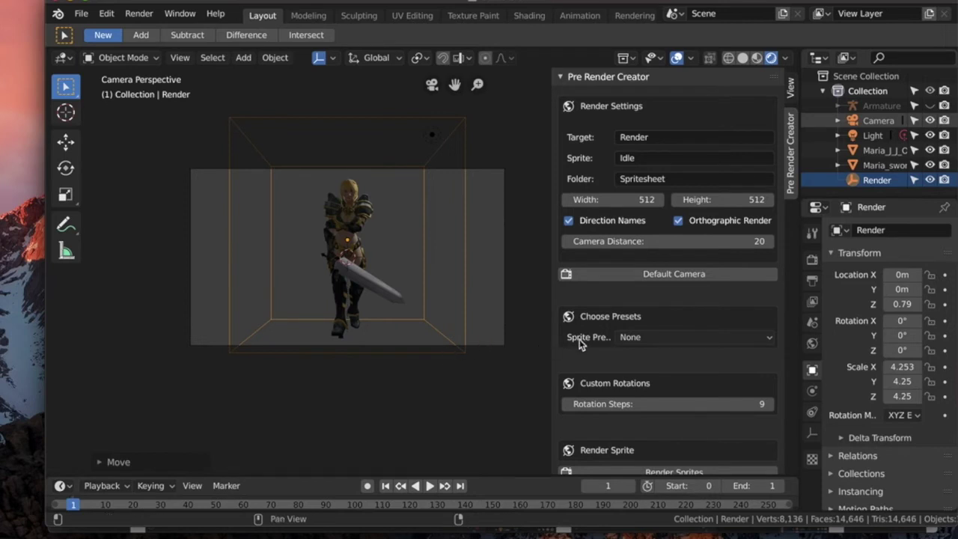
# - Review the sprite presets and custom rotation settings, and set the sprite preset to 4 Directions Sprite
pyautogui.click(642, 337)
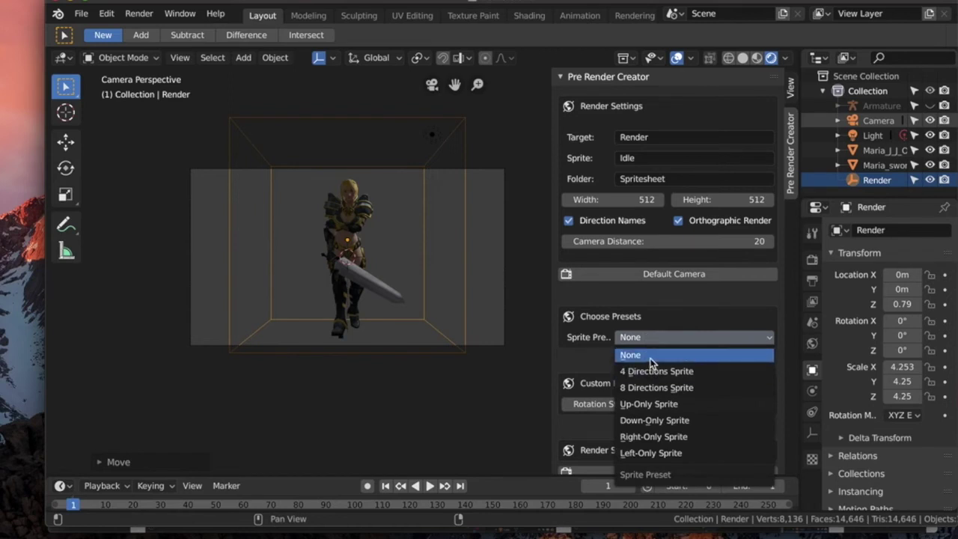
pyautogui.click(649, 358)
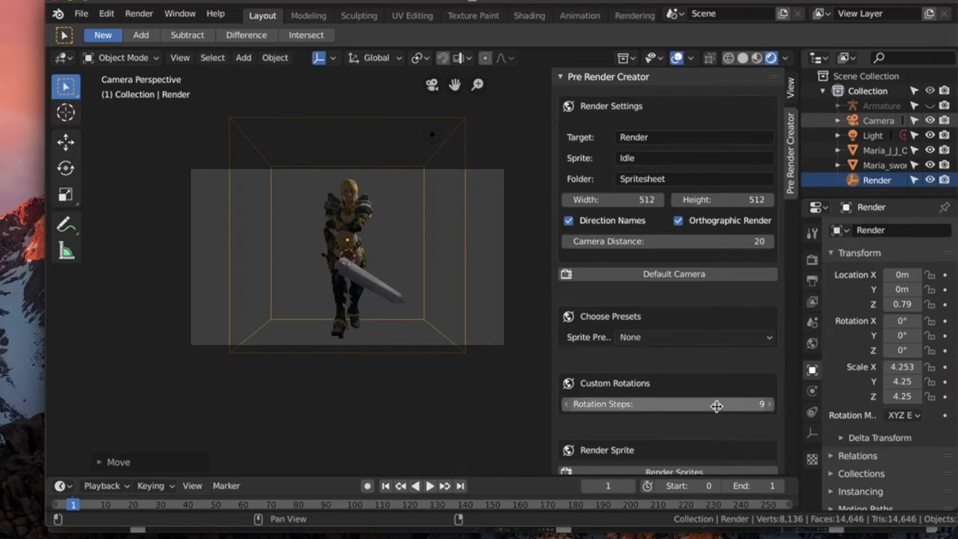
pyautogui.scroll(-2, 666, 407)
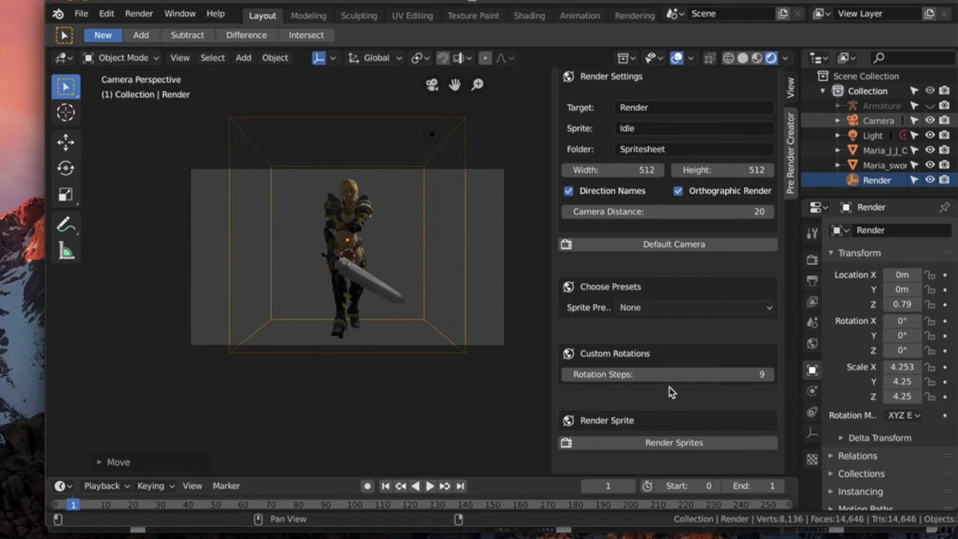
pyautogui.scroll(2, 669, 386)
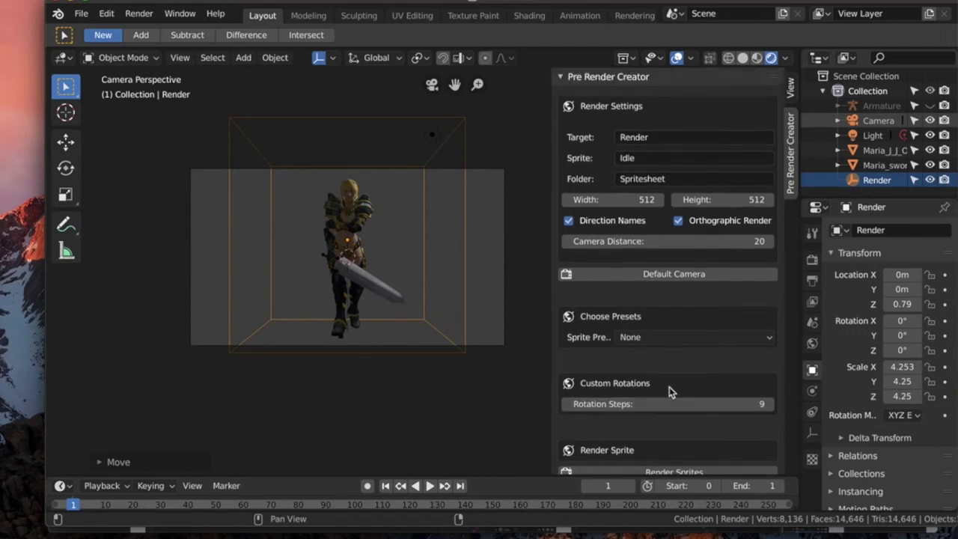
pyautogui.click(667, 336)
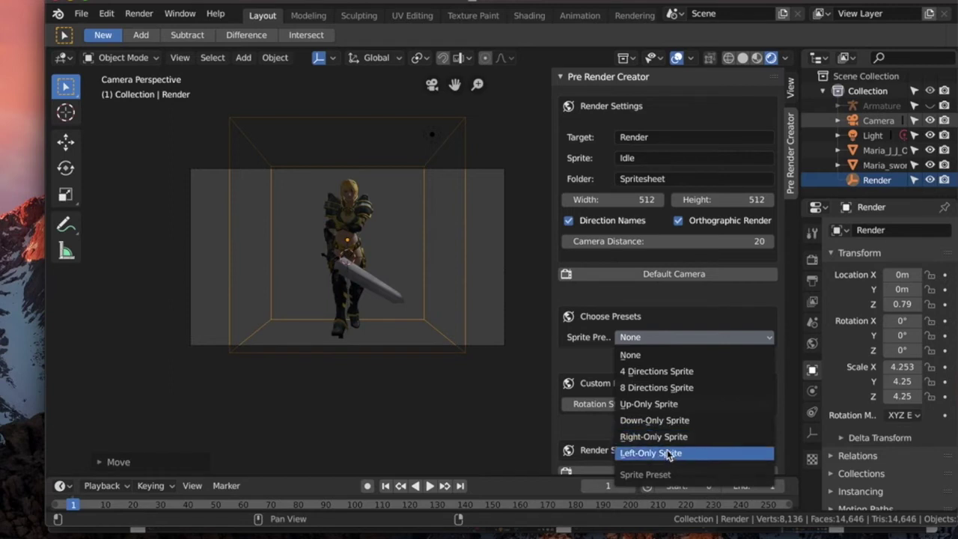
pyautogui.click(676, 372)
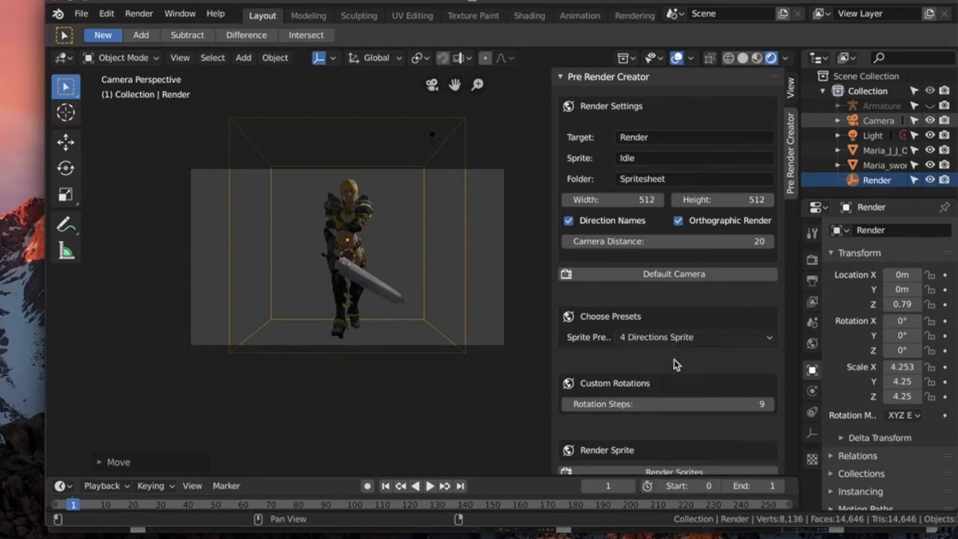
# - Set the sprite render width and height to 256 and render the sprites
pyautogui.click(644, 198)
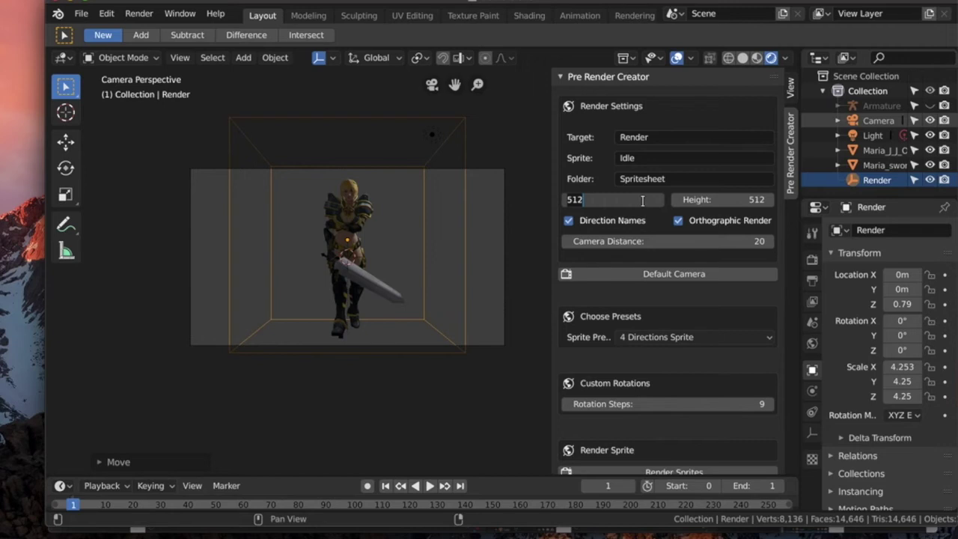
pyautogui.write('2')
pyautogui.press('Tab')
pyautogui.write('2')
pyautogui.press('Tab')
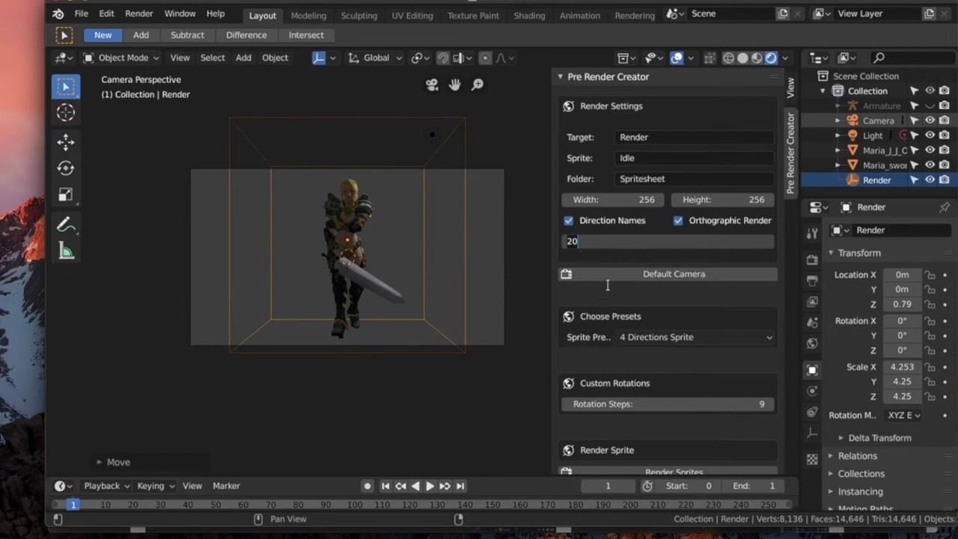
pyautogui.press('Return')
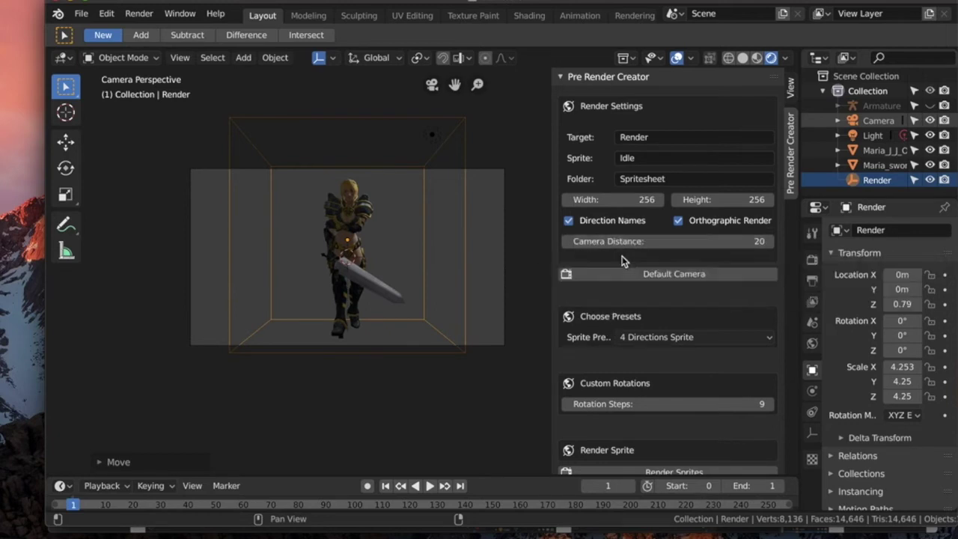
pyautogui.scroll(-1, 604, 296)
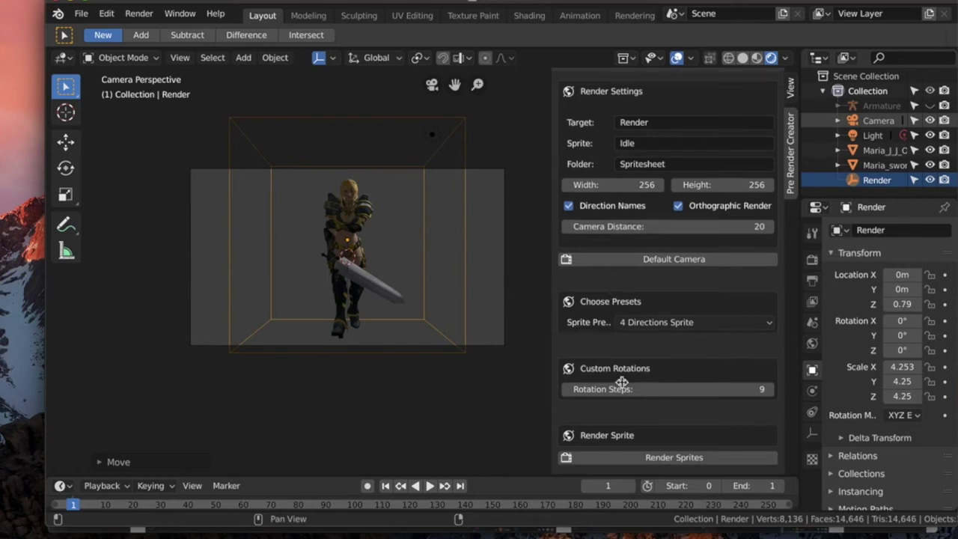
pyautogui.click(659, 456)
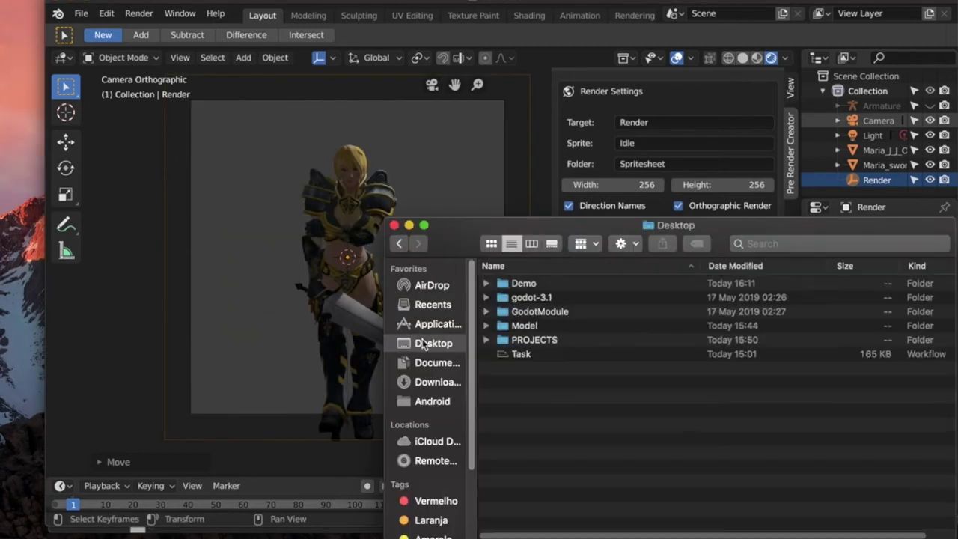
# - Switch to Finder and open the Idle folder inside Desktop's Demo/Spritesheet folder
pyautogui.moveTo(554, 224); pyautogui.dragTo(560, 125)
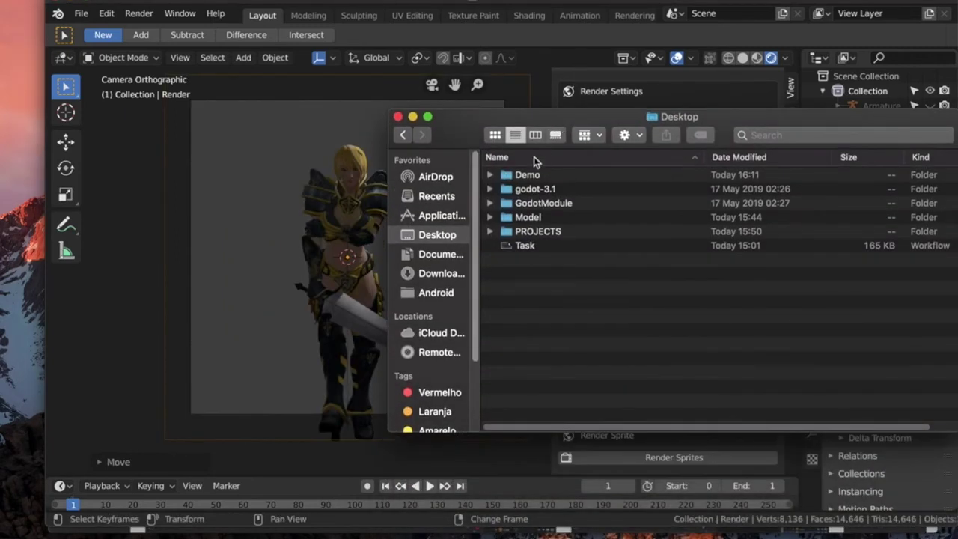
pyautogui.click(490, 174)
pyautogui.click(527, 178)
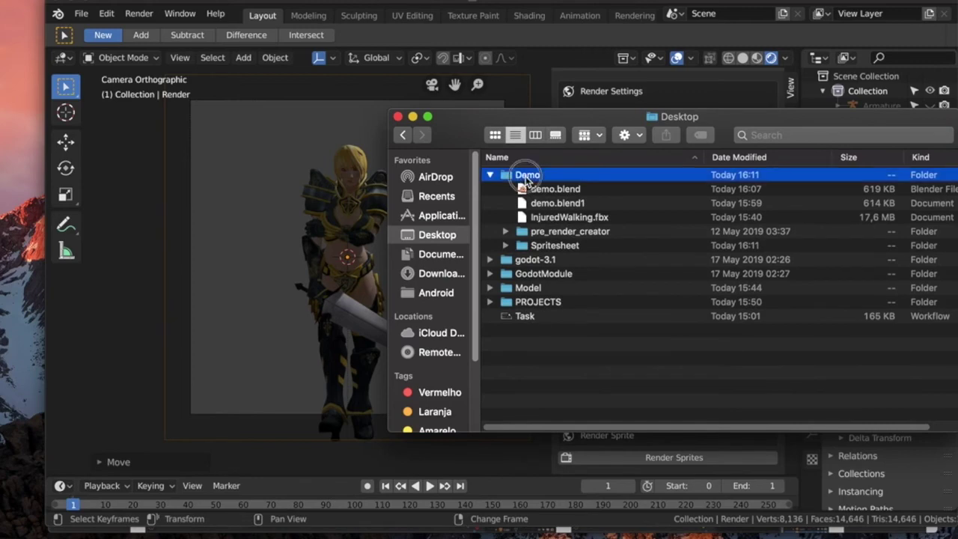
pyautogui.doubleClick(527, 176)
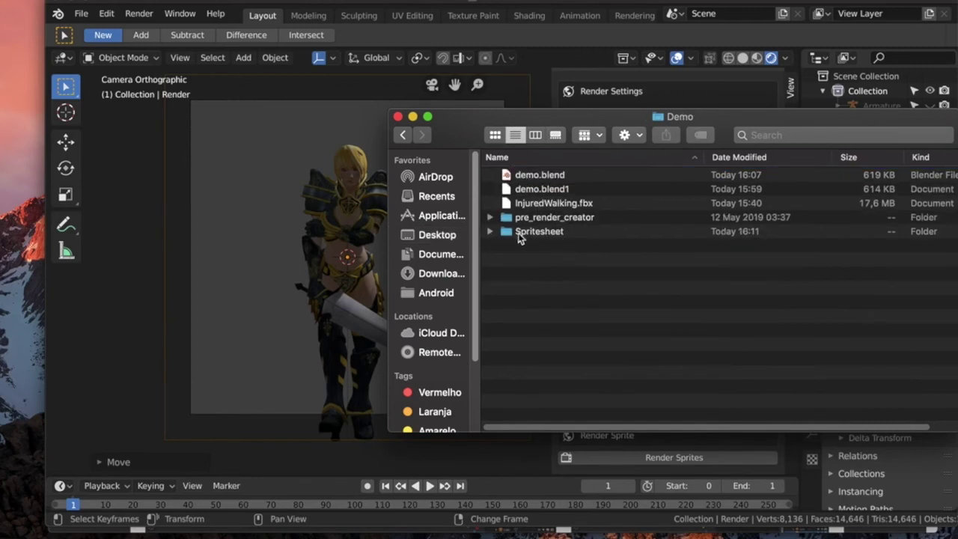
pyautogui.click(543, 231)
pyautogui.doubleClick(543, 232)
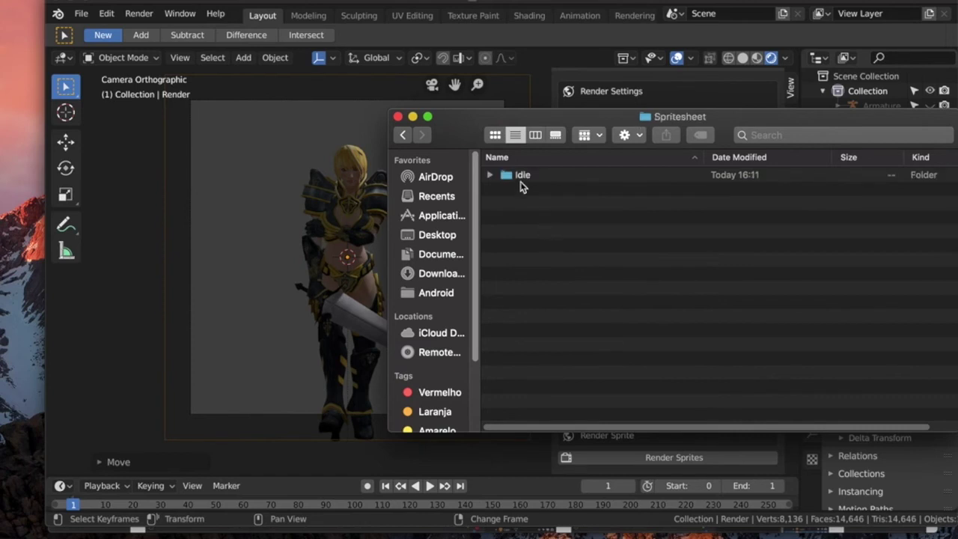
pyautogui.moveTo(566, 117); pyautogui.dragTo(148, 109)
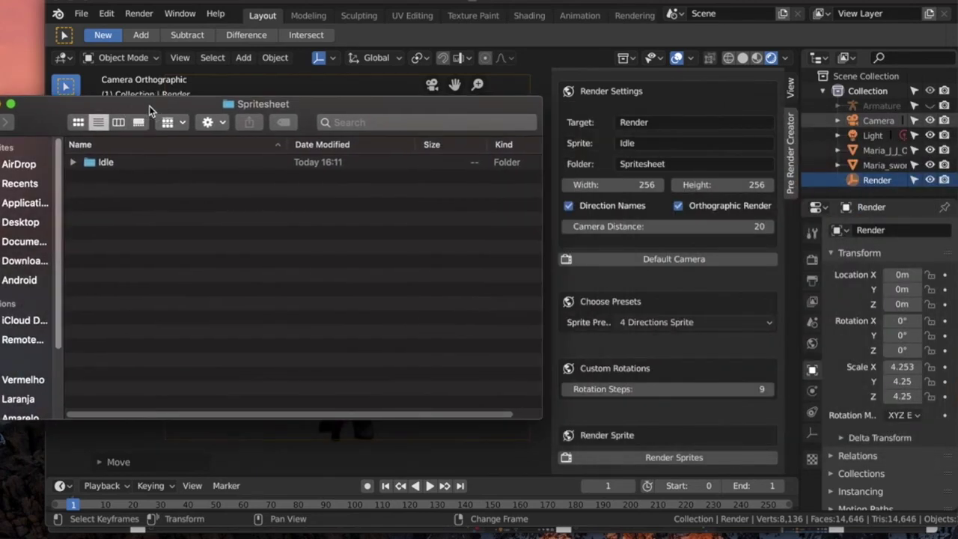
pyautogui.doubleClick(109, 164)
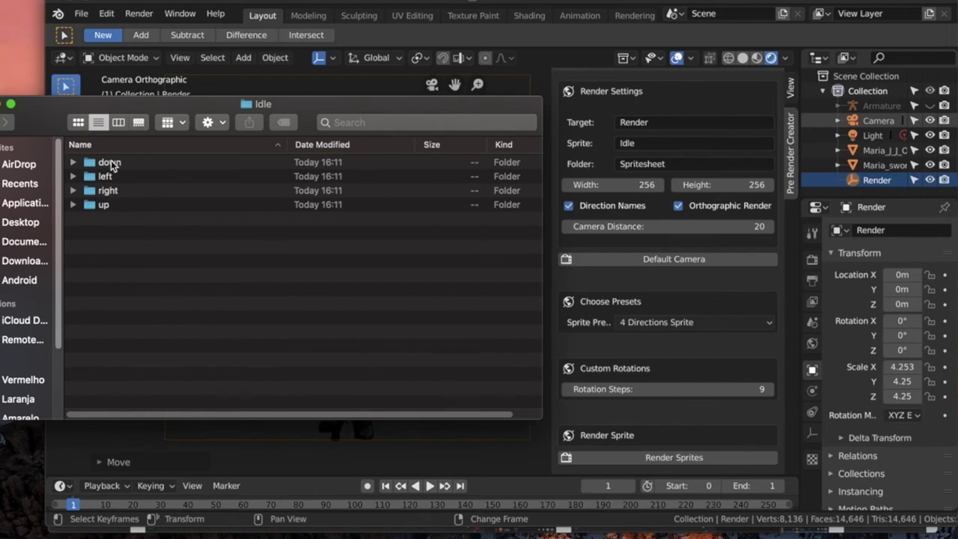
# - Expand the down, left, right and up folders to list their rendered images
pyautogui.click(73, 161)
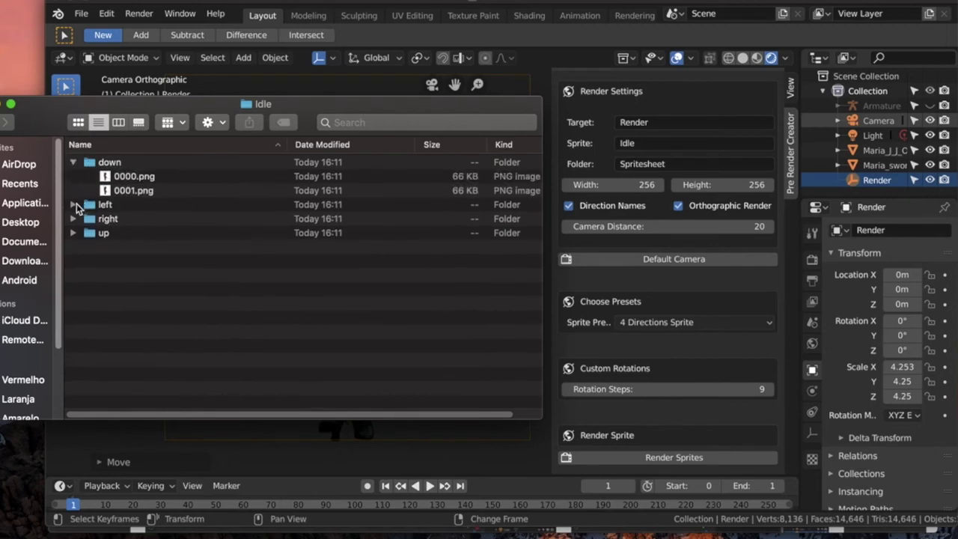
pyautogui.click(74, 205)
pyautogui.click(73, 247)
pyautogui.click(73, 289)
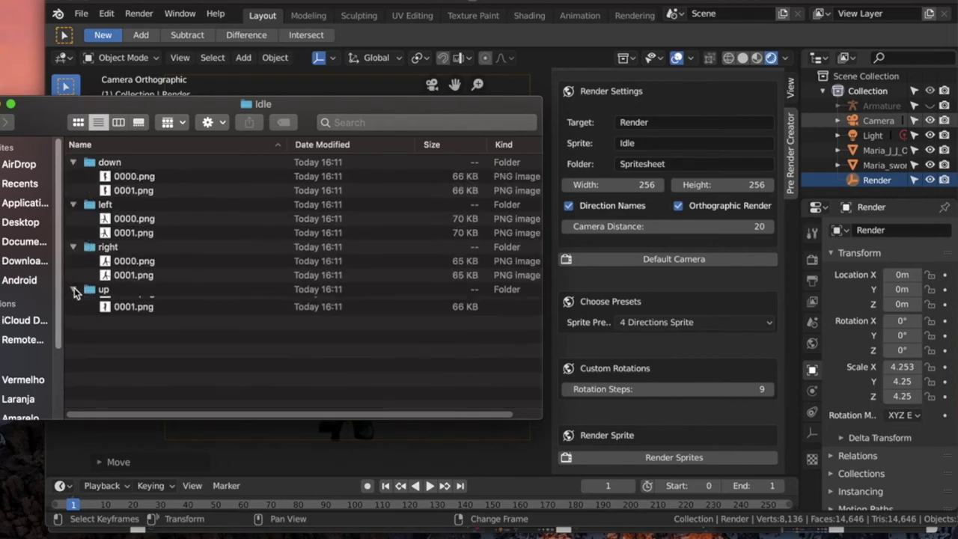
# - Preview 0000.png and 0001.png from the down folder, closing each image after viewing it
pyautogui.doubleClick(138, 177)
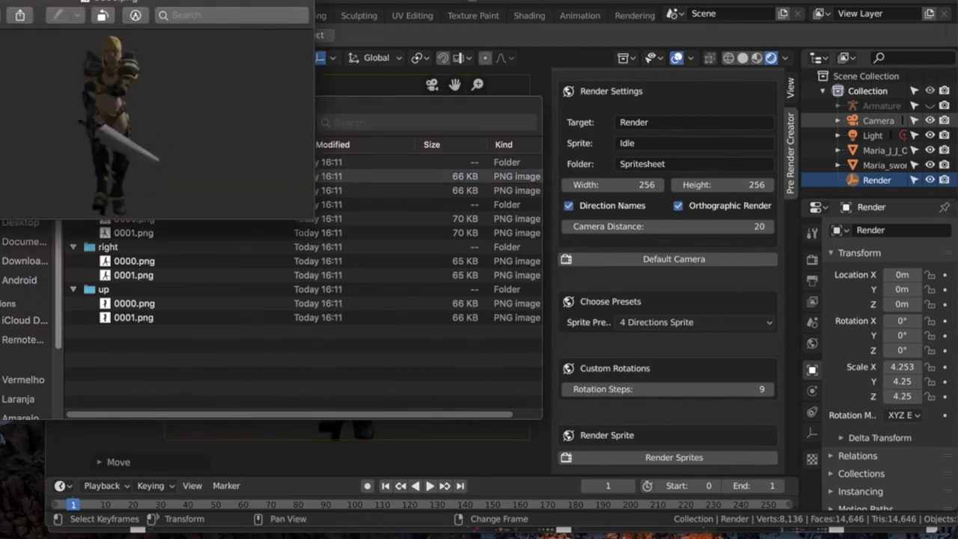
pyautogui.moveTo(23, 16); pyautogui.dragTo(515, 122)
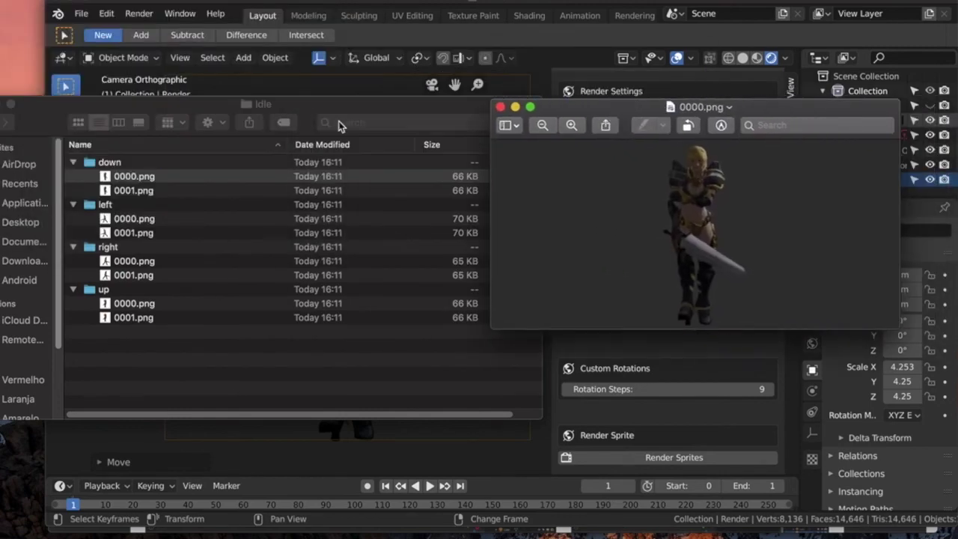
pyautogui.click(500, 106)
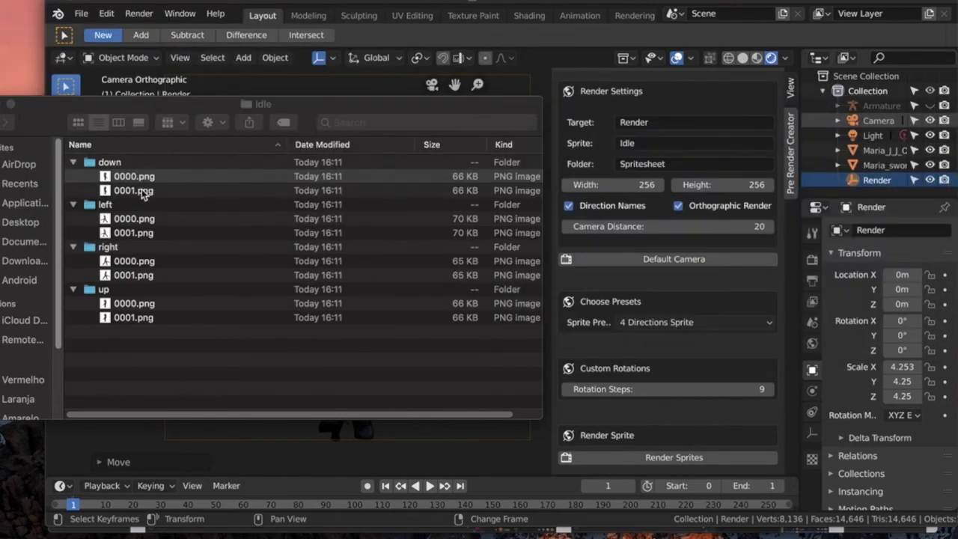
pyautogui.moveTo(141, 188); pyautogui.dragTo(140, 189)
pyautogui.moveTo(257, 7); pyautogui.dragTo(792, 130)
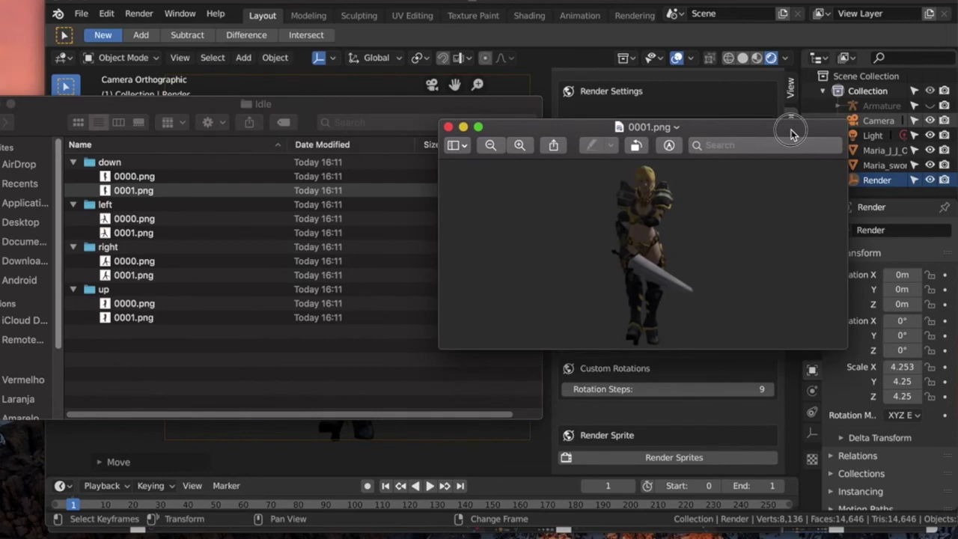
pyautogui.click(449, 131)
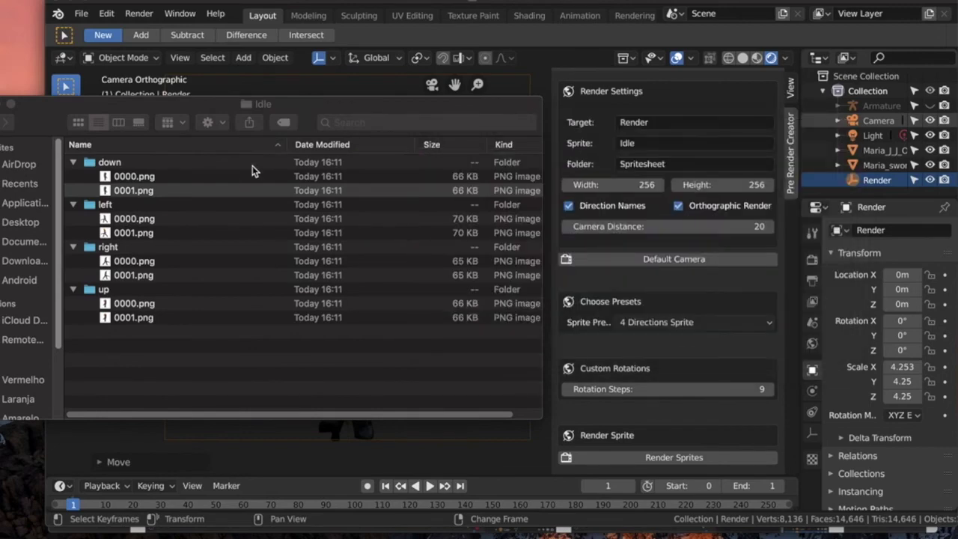
# - Preview 0000.png and 0001.png from the left folder, closing each image after viewing it
pyautogui.doubleClick(150, 220)
pyautogui.moveTo(232, 8); pyautogui.dragTo(564, 67)
pyautogui.click(322, 82)
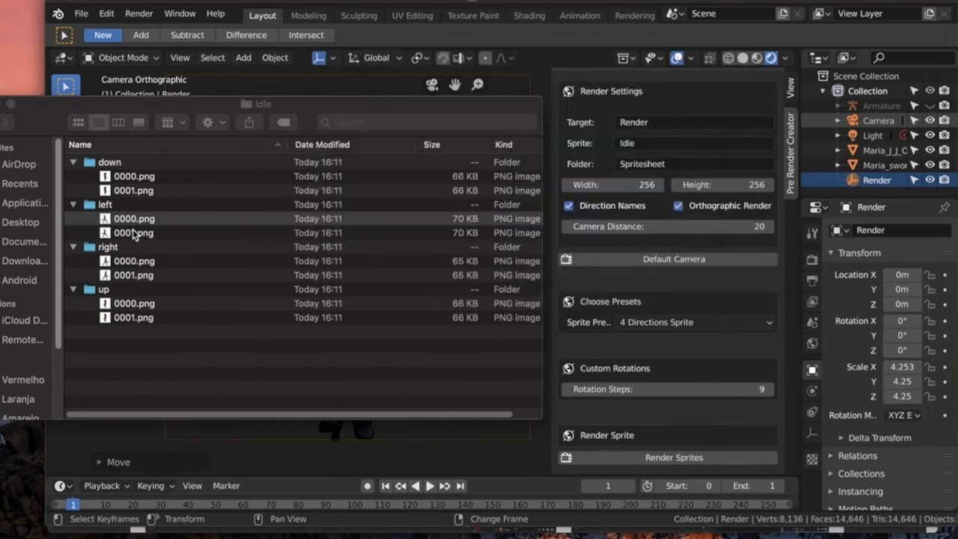
pyautogui.doubleClick(133, 232)
pyautogui.moveTo(30, 4); pyautogui.dragTo(254, 83)
pyautogui.click(227, 78)
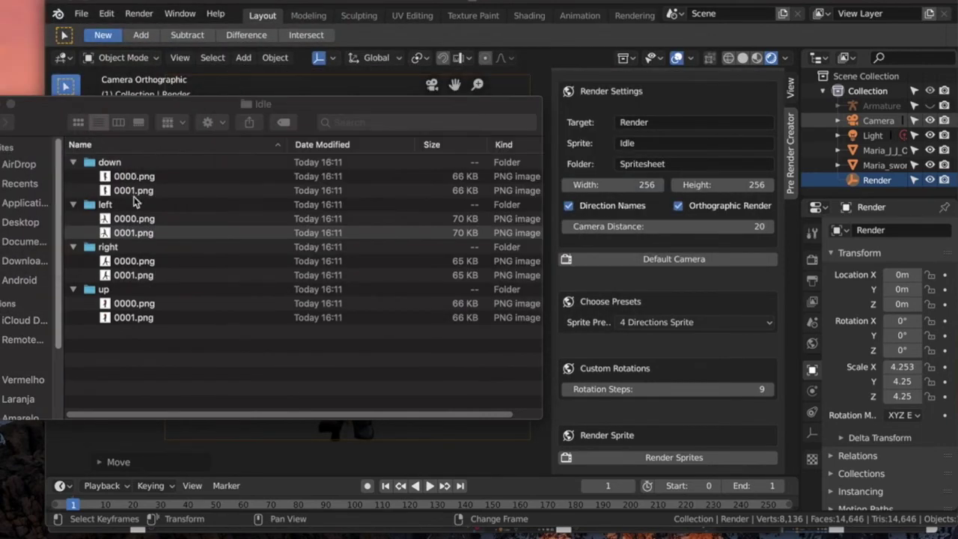
# - Preview 0000.png from the right folder, close it and return to Blender
pyautogui.doubleClick(132, 260)
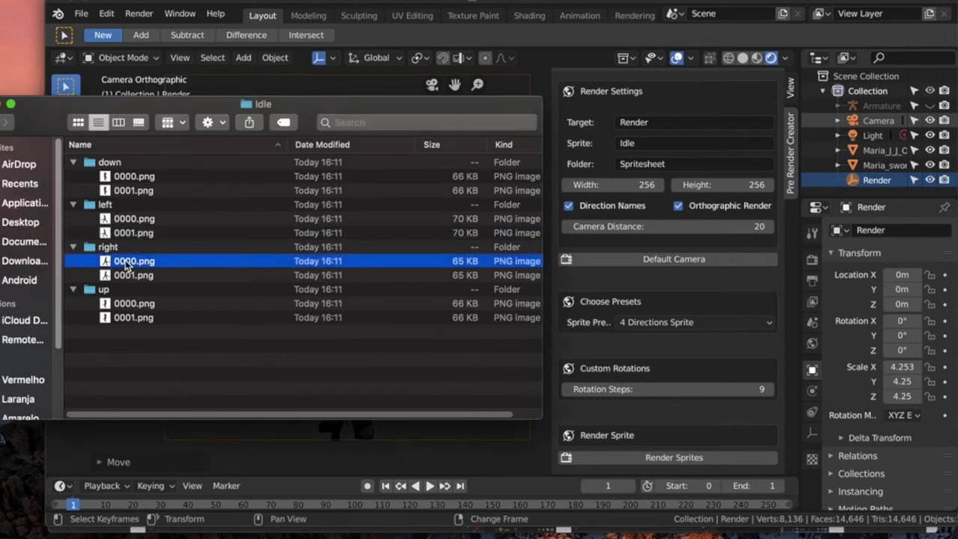
pyautogui.moveTo(196, 9); pyautogui.dragTo(440, 81)
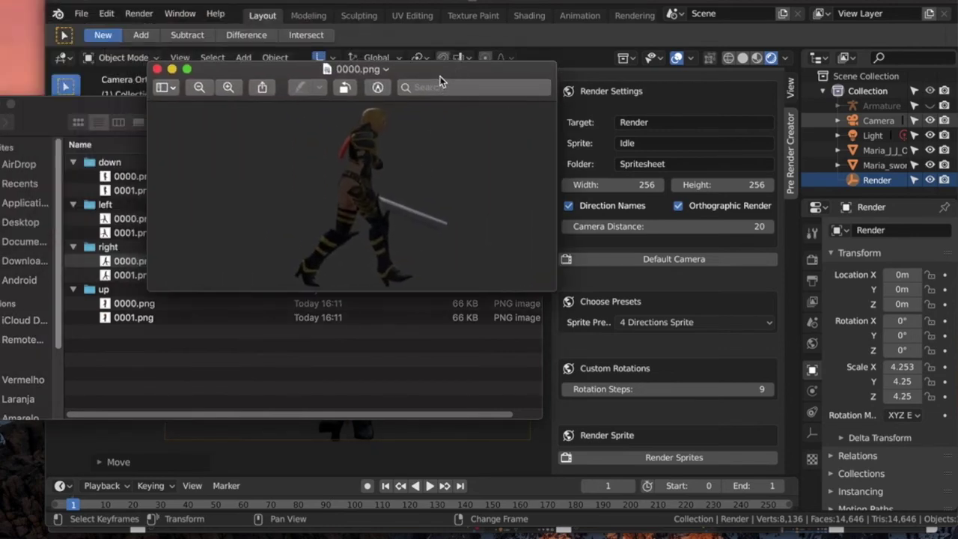
pyautogui.click(156, 69)
pyautogui.click(42, 105)
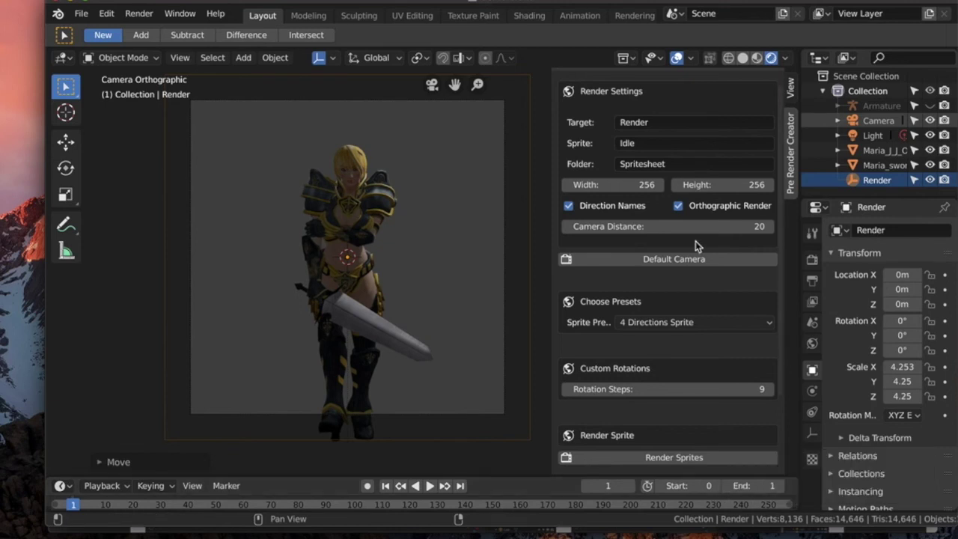
# - Leave the camera view and raise the Camera object along the global Z axis
pyautogui.scroll(-2, 394, 290)
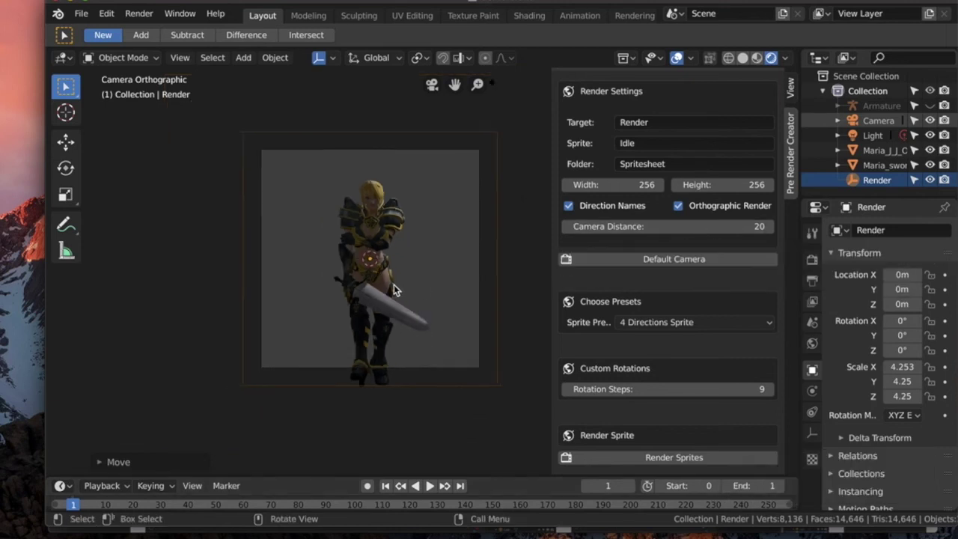
pyautogui.scroll(-1, 394, 290)
pyautogui.moveTo(494, 261); pyautogui.dragTo(450, 282, button='middle')
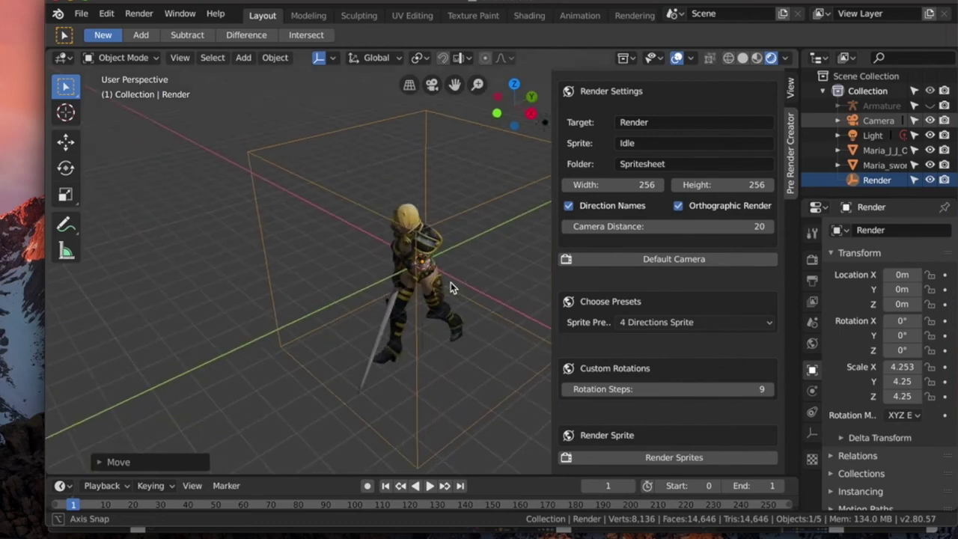
pyautogui.scroll(-4, 450, 282)
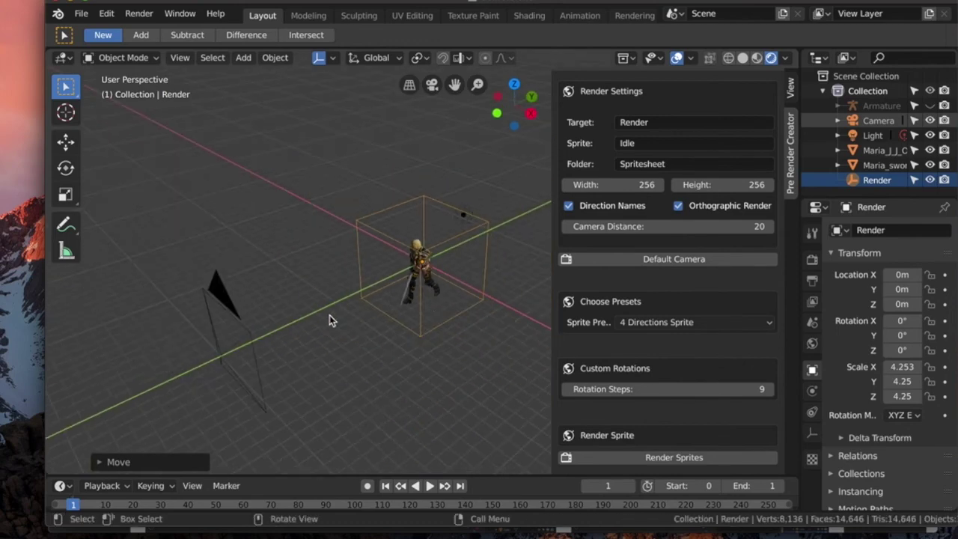
pyautogui.click(877, 120)
pyautogui.press('g')
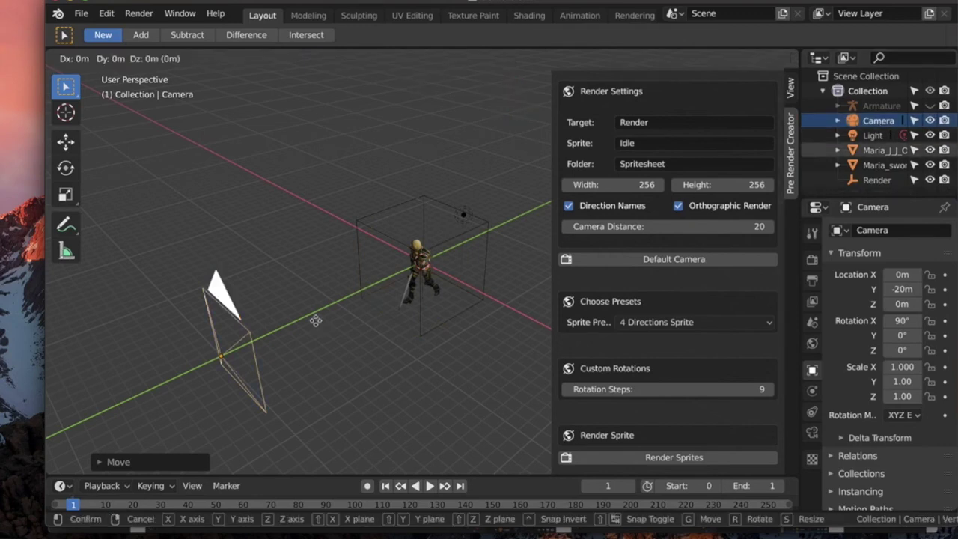
pyautogui.press('z')
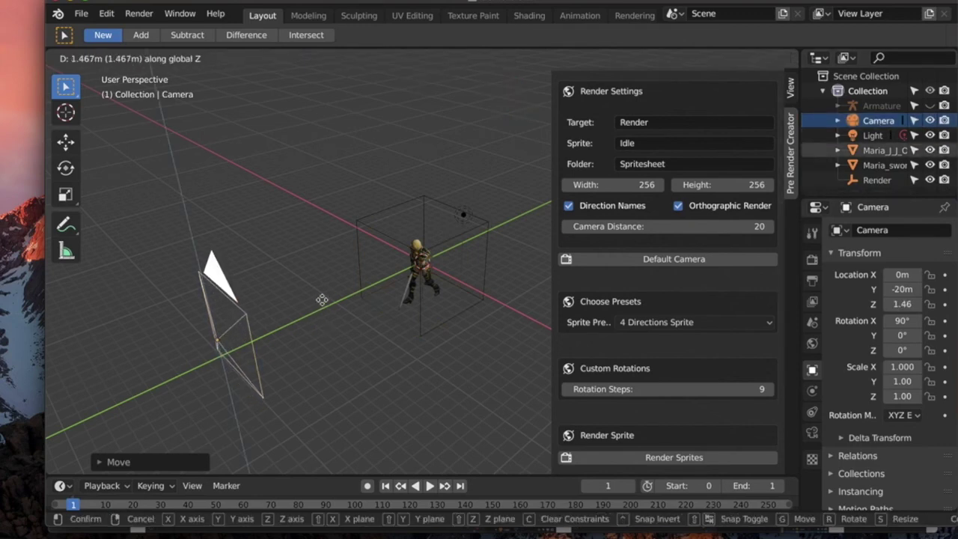
pyautogui.click(327, 285)
pyautogui.moveTo(334, 277); pyautogui.dragTo(417, 268, button='middle')
pyautogui.scroll(6, 474, 284)
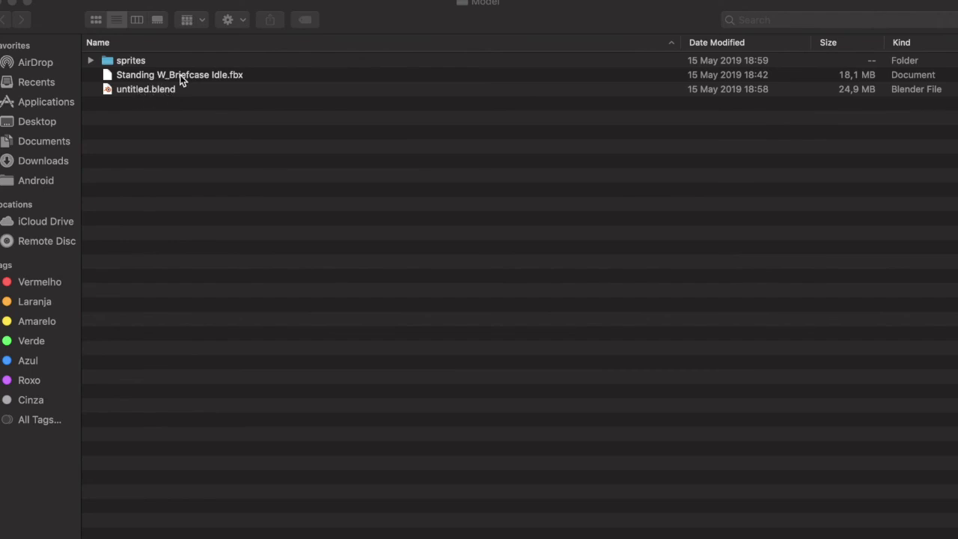
# - In Finder's Model folder, expand sprites and Idle and look through the image sequence in the down folder
pyautogui.click(91, 60)
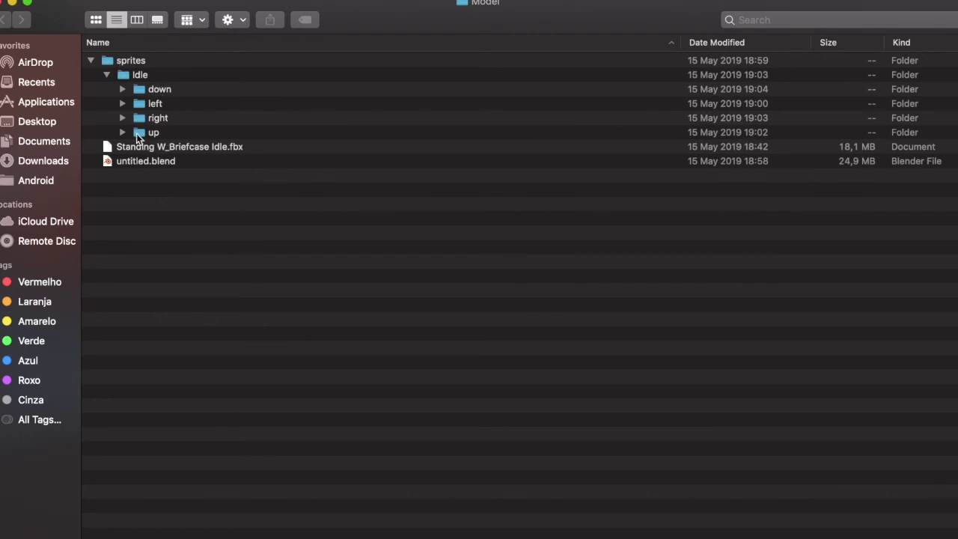
pyautogui.click(122, 89)
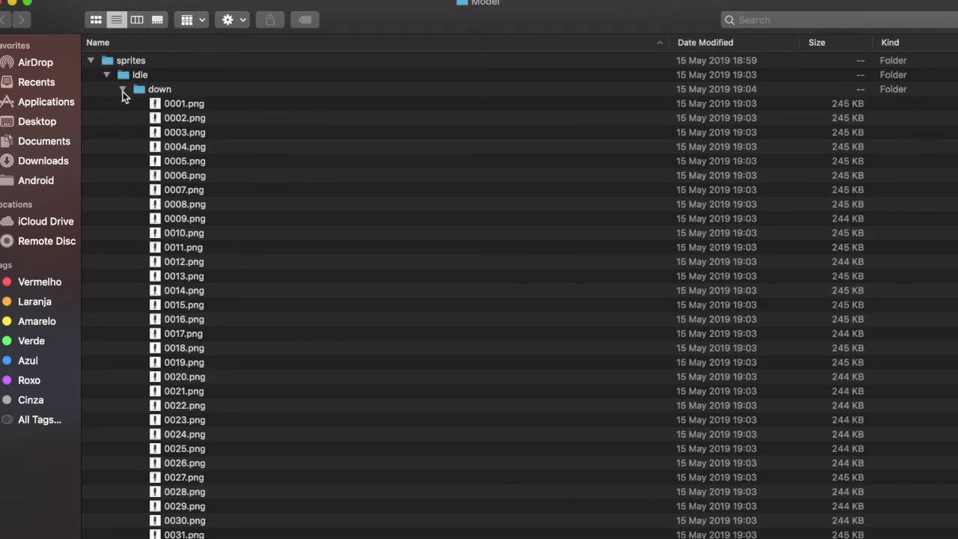
pyautogui.scroll(-10, 177, 116)
pyautogui.scroll(-20, 177, 116)
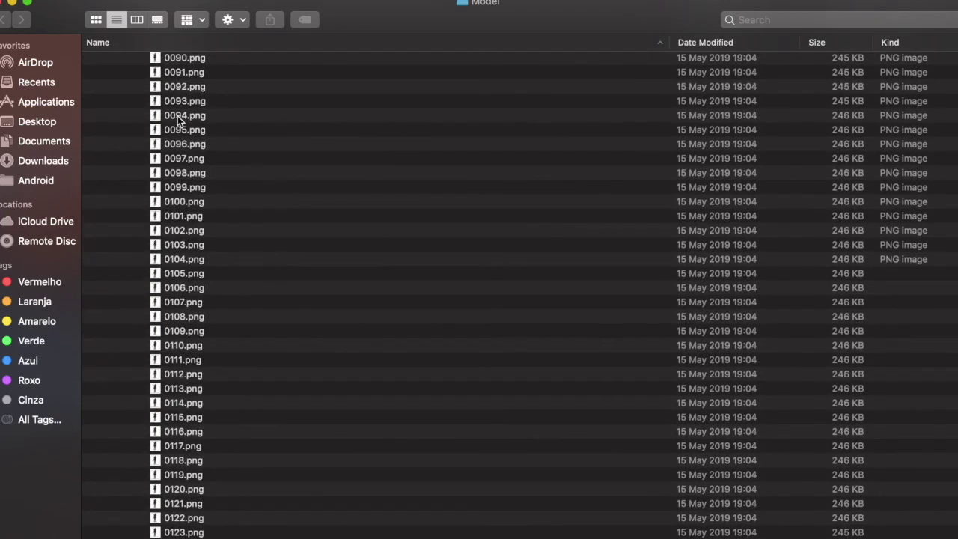
pyautogui.scroll(20, 178, 122)
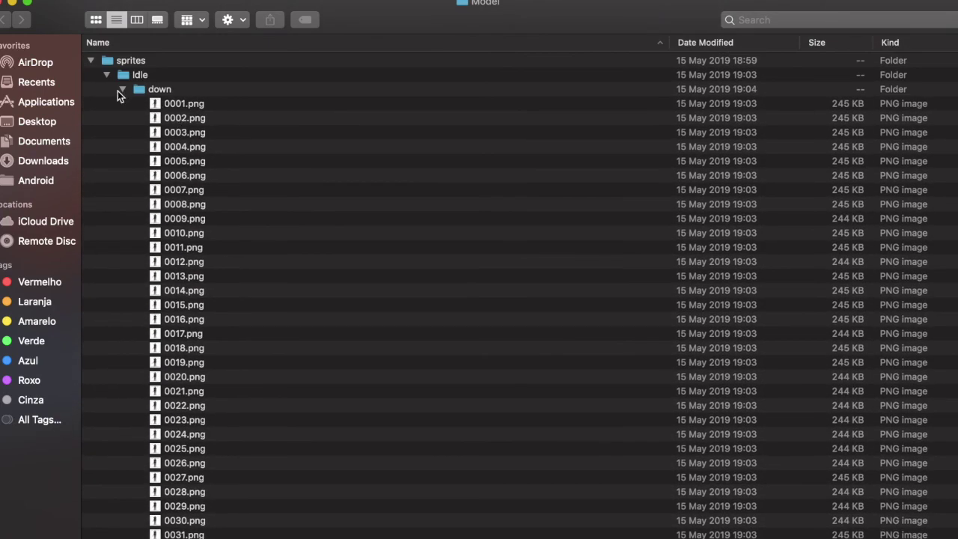
# - Collapse the down folder and examine the image sequences in the left and right folders
pyautogui.click(123, 89)
pyautogui.click(122, 103)
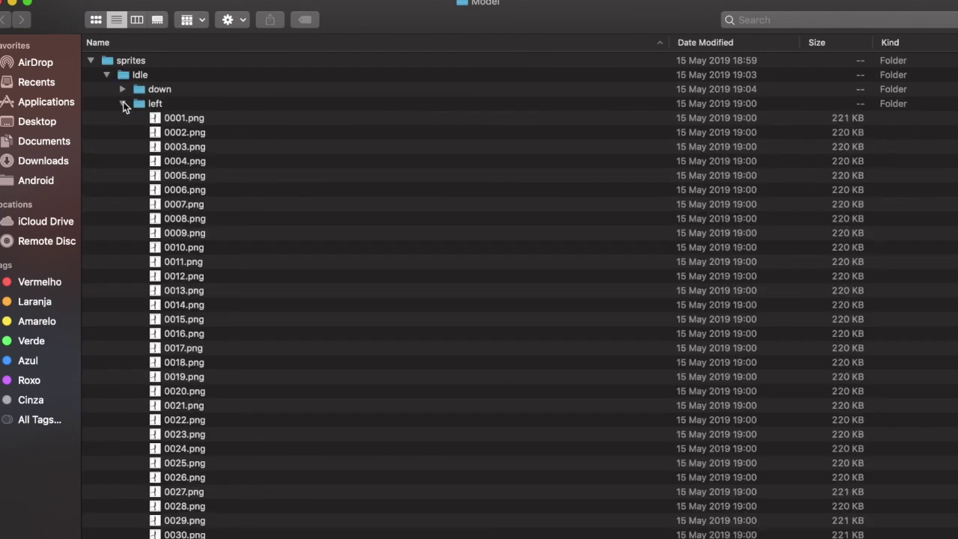
pyautogui.click(123, 103)
pyautogui.click(122, 119)
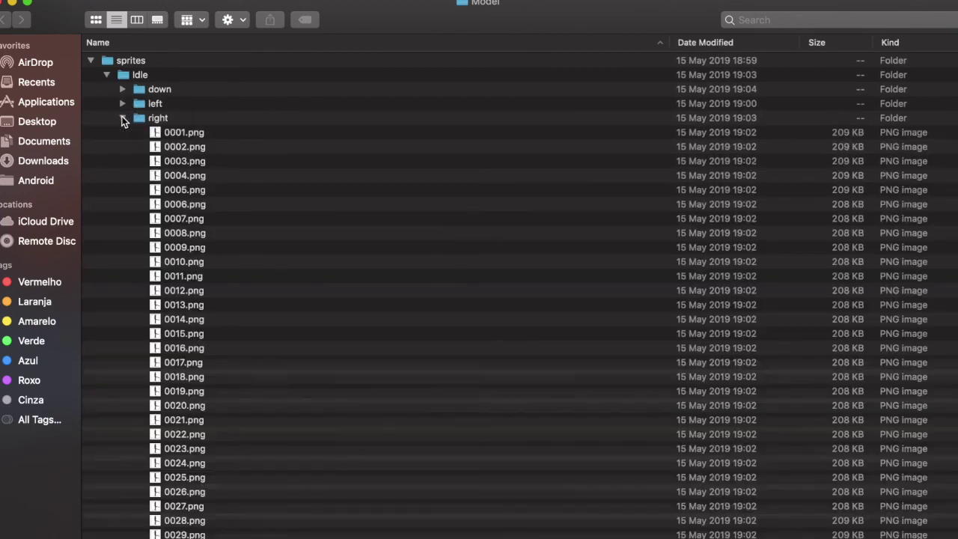
# - Collapse the right folder and check the contents of the up folder, leaving it collapsed
pyautogui.click(123, 118)
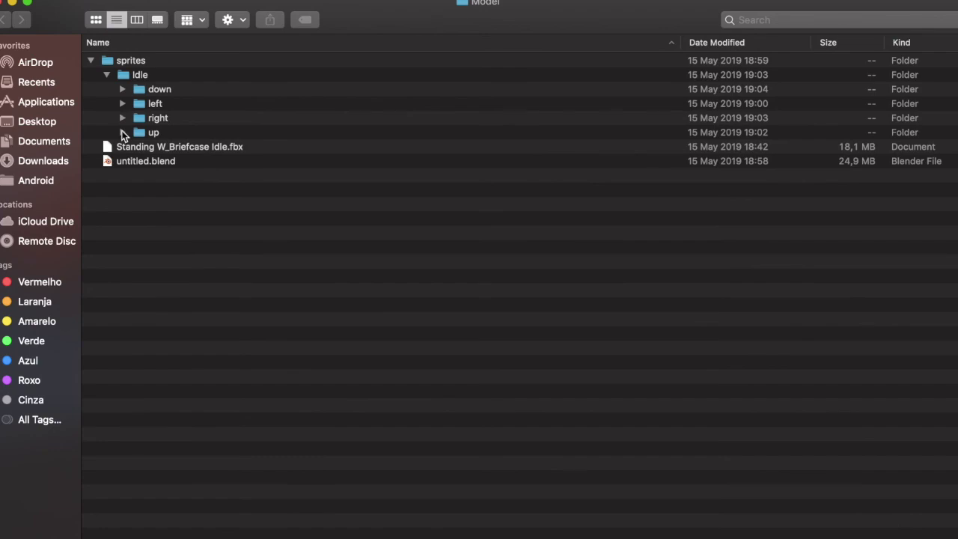
pyautogui.click(123, 132)
pyautogui.click(123, 132)
# - Open the down folder in gallery view and step forward through its rendered frames to review the idle animation
pyautogui.doubleClick(159, 90)
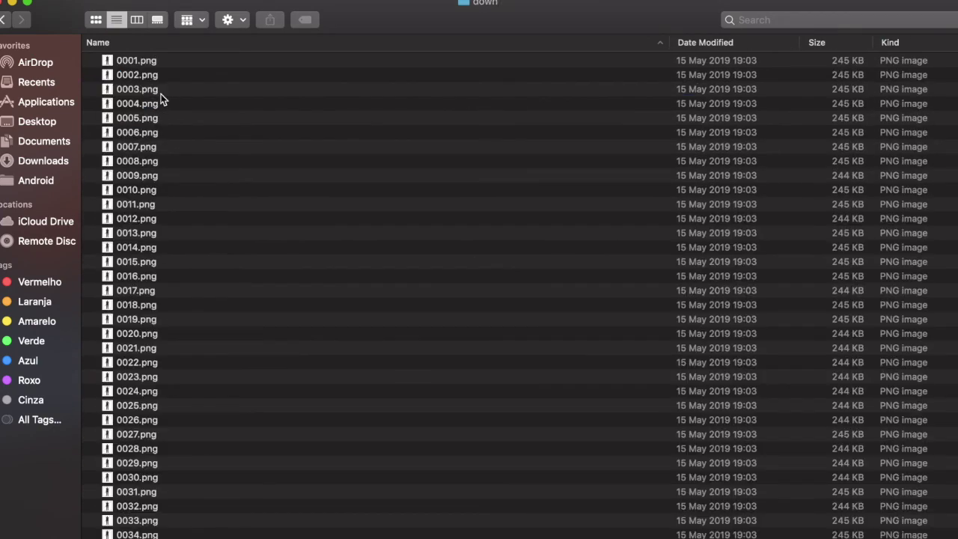
pyautogui.click(157, 21)
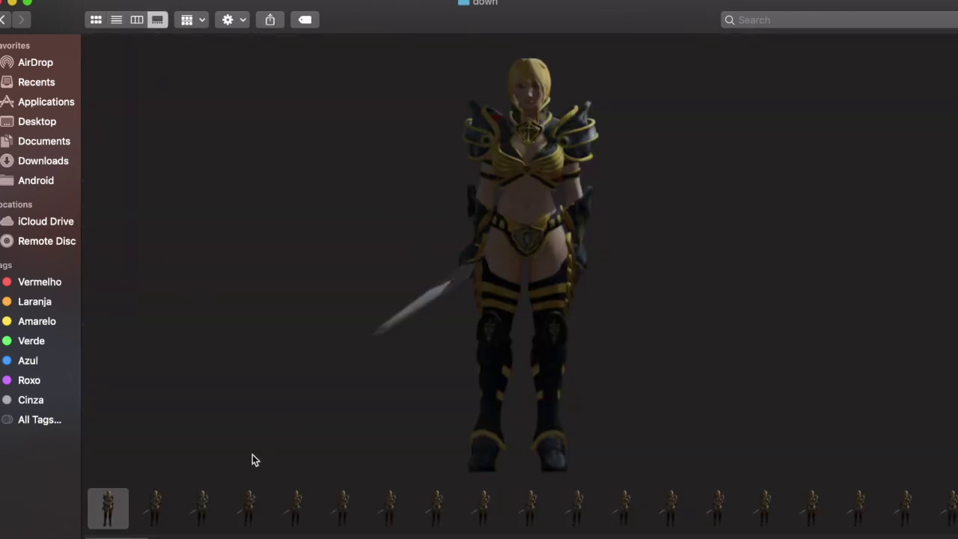
pyautogui.click(154, 512)
pyautogui.press('Right')
pyautogui.press('Right')
pyautogui.press('Right')
pyautogui.press('Right')
pyautogui.press('Right')
pyautogui.press('Right')
pyautogui.press('Right')
pyautogui.press('Right')
pyautogui.press('Right')
pyautogui.press('Right')
pyautogui.press('Right')
pyautogui.press('Right')
pyautogui.press('Right')
pyautogui.press('Right')
pyautogui.press('Right')
pyautogui.press('Right')
pyautogui.press('Right')
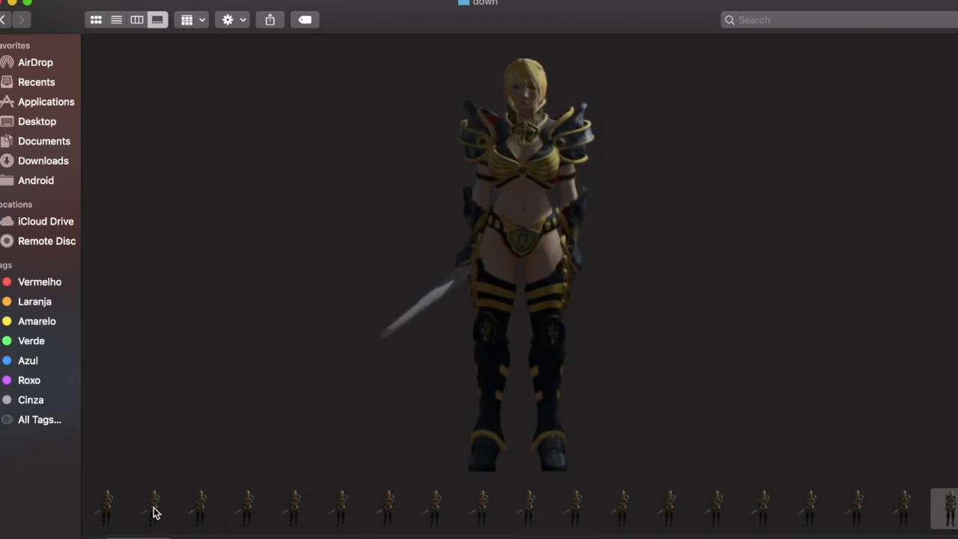
pyautogui.press('Right')
pyautogui.press('Right')
pyautogui.press('Right')
pyautogui.press('Right')
pyautogui.press('Right')
pyautogui.press('Right')
pyautogui.press('Right')
pyautogui.press('Right')
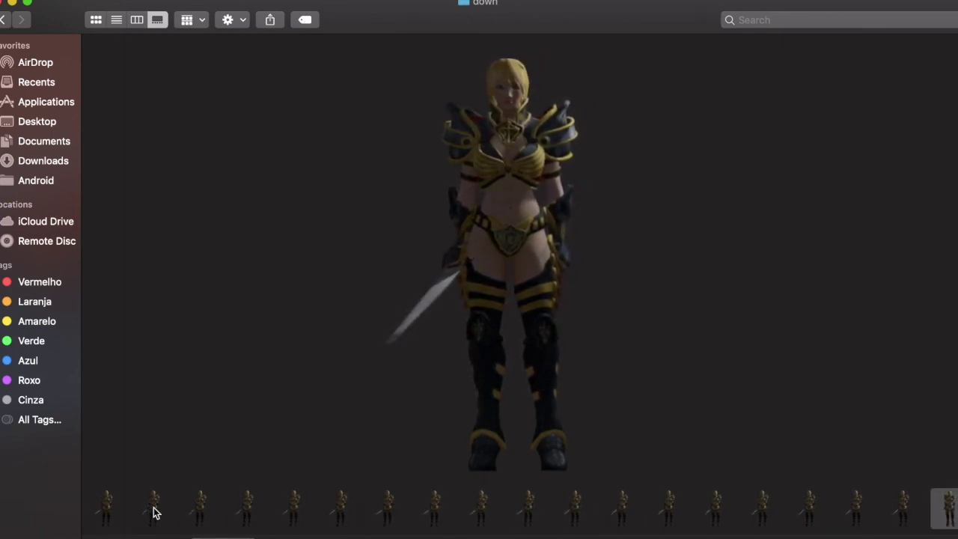
pyautogui.press('Right')
pyautogui.press('Right')
pyautogui.press('Right')
pyautogui.press('Right')
pyautogui.press('Right')
pyautogui.press('Right')
pyautogui.press('Right')
pyautogui.press('Right')
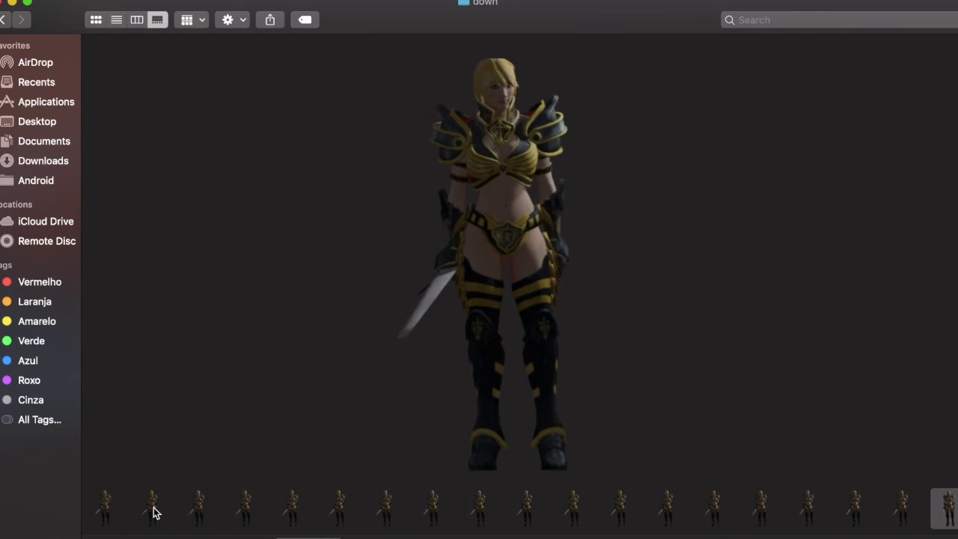
pyautogui.press('Right')
pyautogui.press('Right')
pyautogui.press('Right')
pyautogui.press('Right')
pyautogui.press('Right')
pyautogui.press('Right')
pyautogui.press('Right')
pyautogui.press('Right')
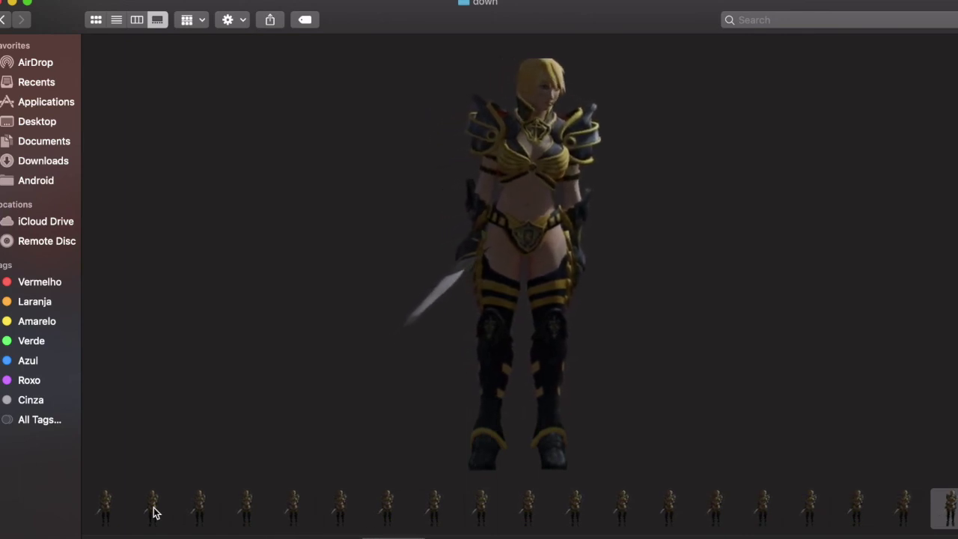
pyautogui.press('Right')
pyautogui.press('Right')
pyautogui.press('Right')
pyautogui.press('Right')
pyautogui.press('Right')
pyautogui.press('Right')
pyautogui.press('Right')
pyautogui.press('Right')
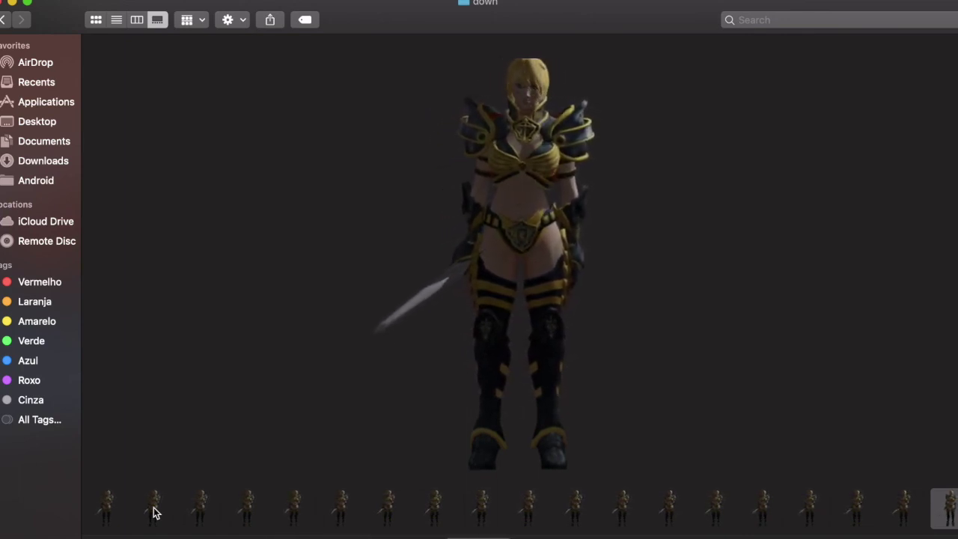
pyautogui.press('Right')
pyautogui.press('Right')
pyautogui.press('Right')
pyautogui.press('Right')
pyautogui.press('Right')
pyautogui.press('Right')
pyautogui.press('Right')
pyautogui.press('Right')
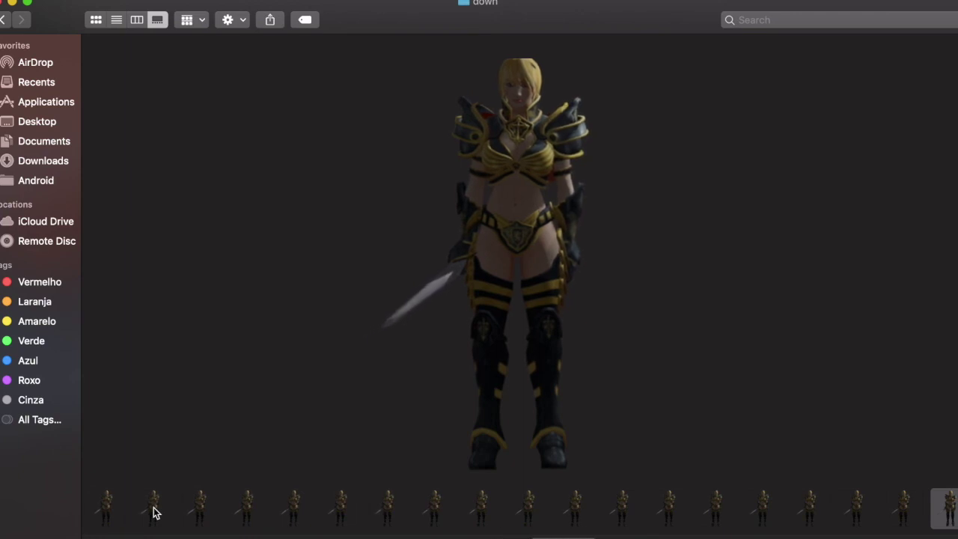
pyautogui.press('Right')
pyautogui.press('Right')
pyautogui.press('Right')
pyautogui.press('Right')
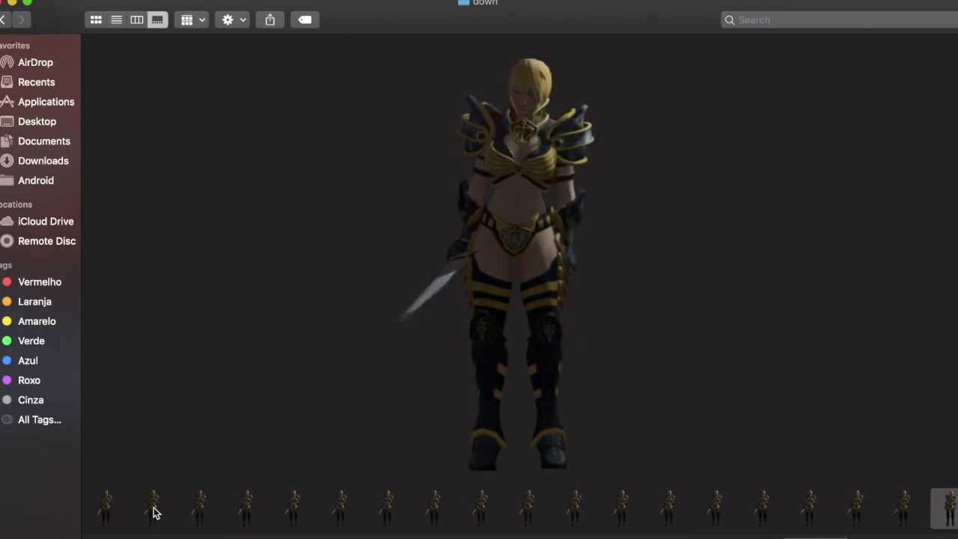
pyautogui.press('Right')
pyautogui.press('Right')
pyautogui.press('Right')
pyautogui.press('Right')
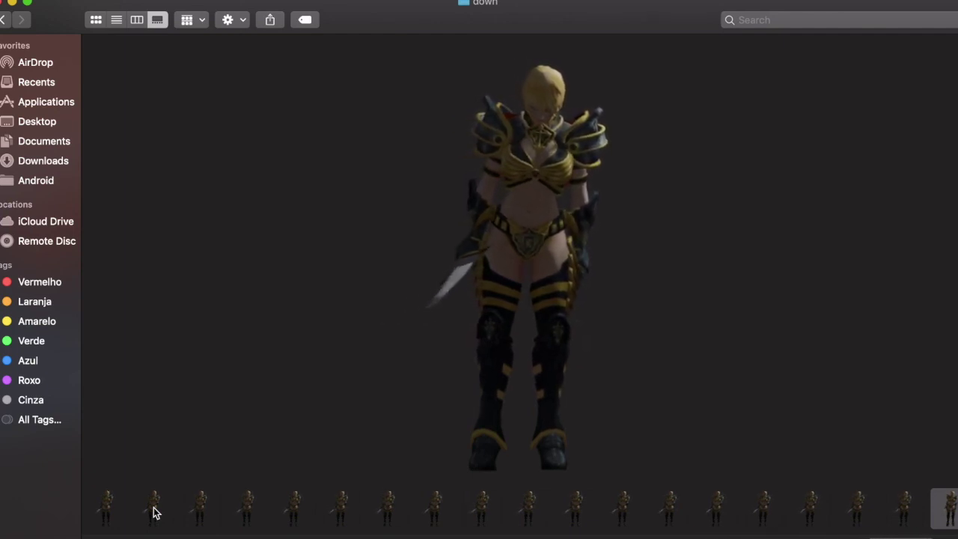